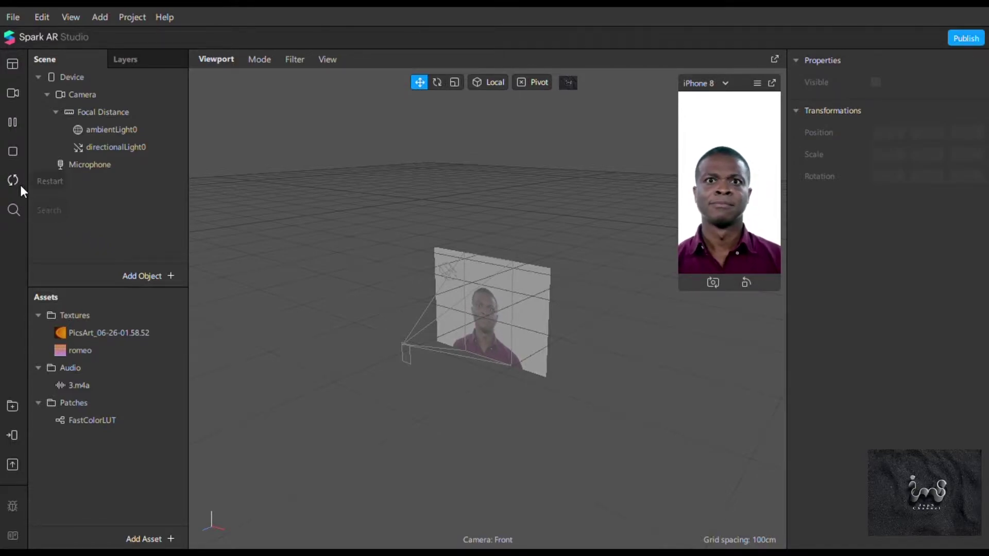
# Add a rectangle to the scene and set its width and height to 100 Relative so it fills the canvas
pyautogui.rightClick(85, 195)
pyautogui.moveTo(166, 210)
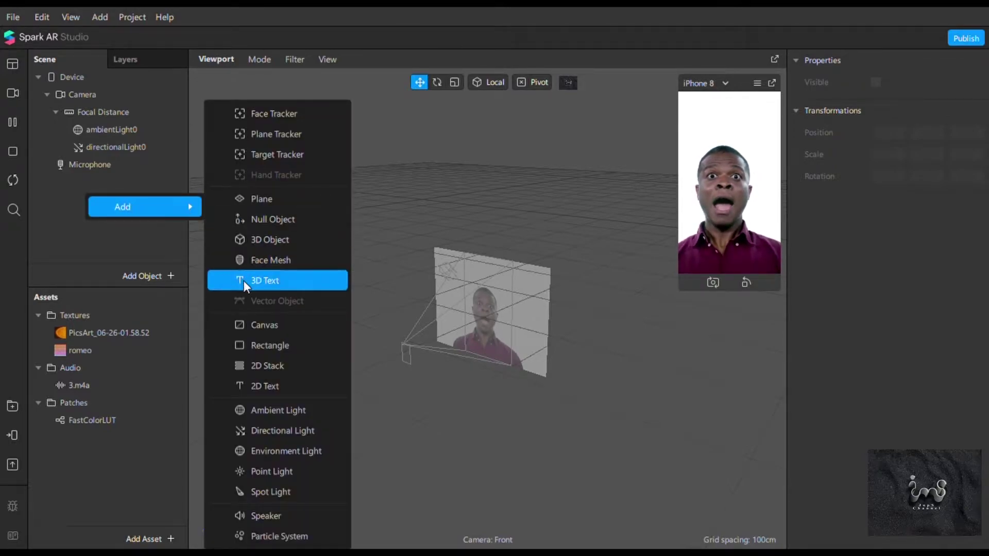
pyautogui.click(271, 344)
pyautogui.click(898, 172)
pyautogui.click(901, 187)
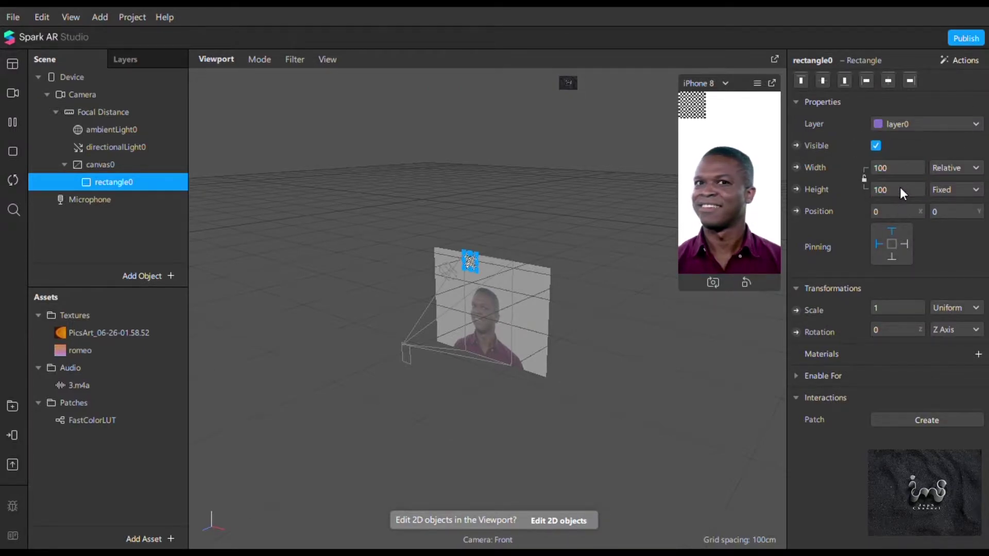
pyautogui.click(901, 187)
pyautogui.click(905, 215)
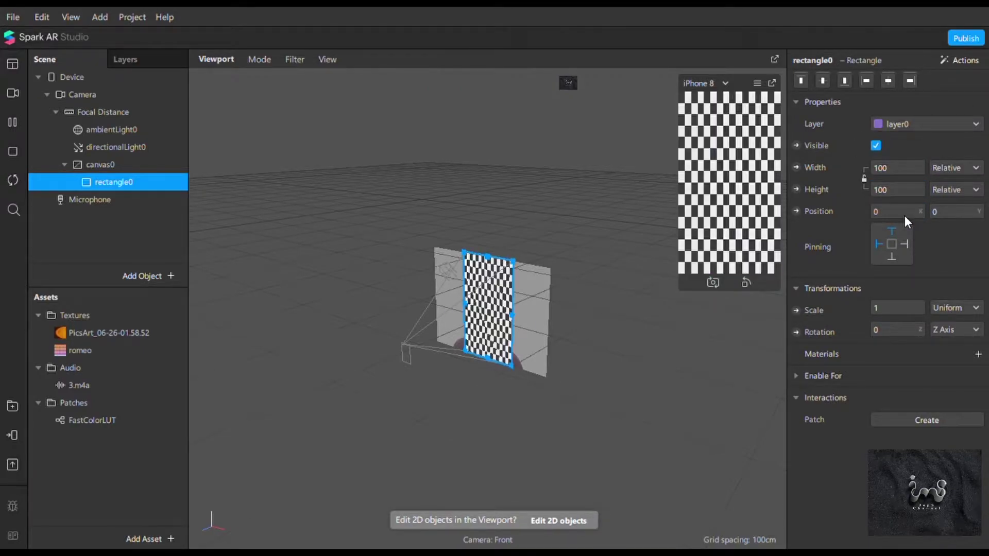
# Extract the camera's texture and assign a new material to rectangle0
pyautogui.click(120, 96)
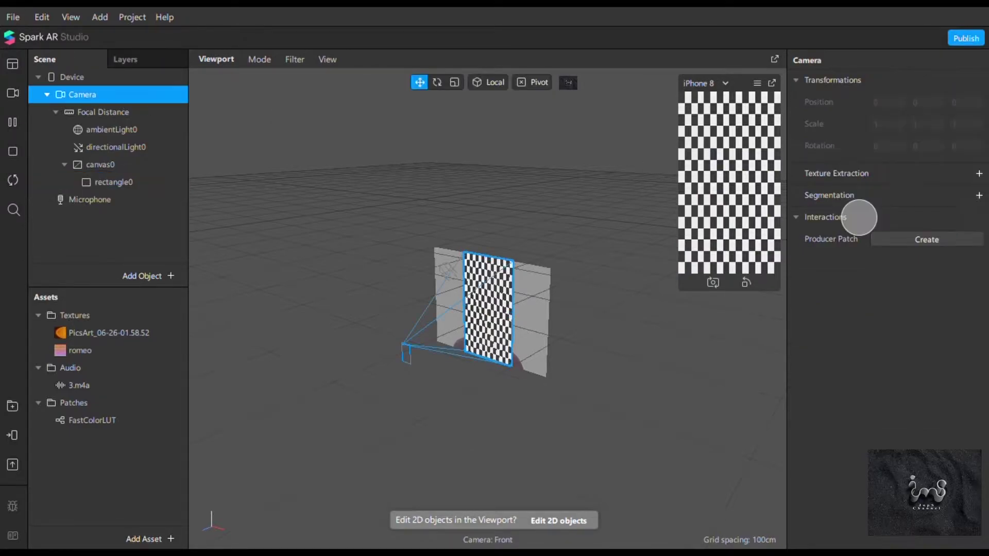
pyautogui.click(976, 176)
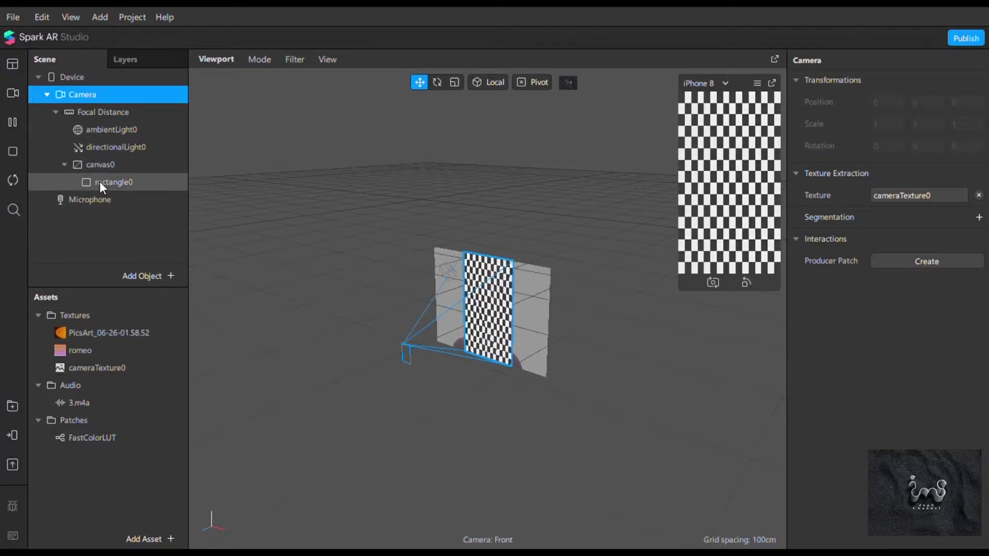
pyautogui.click(135, 181)
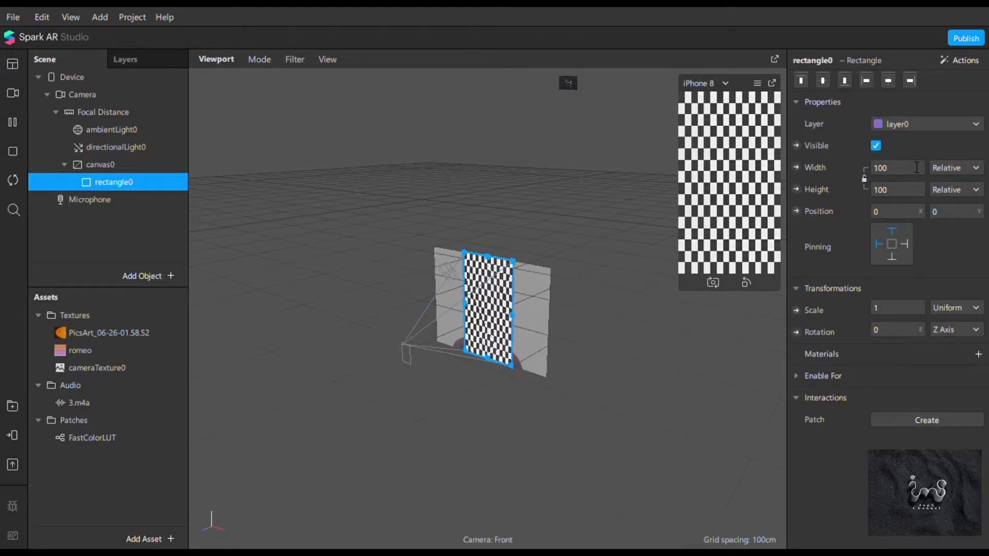
pyautogui.click(979, 354)
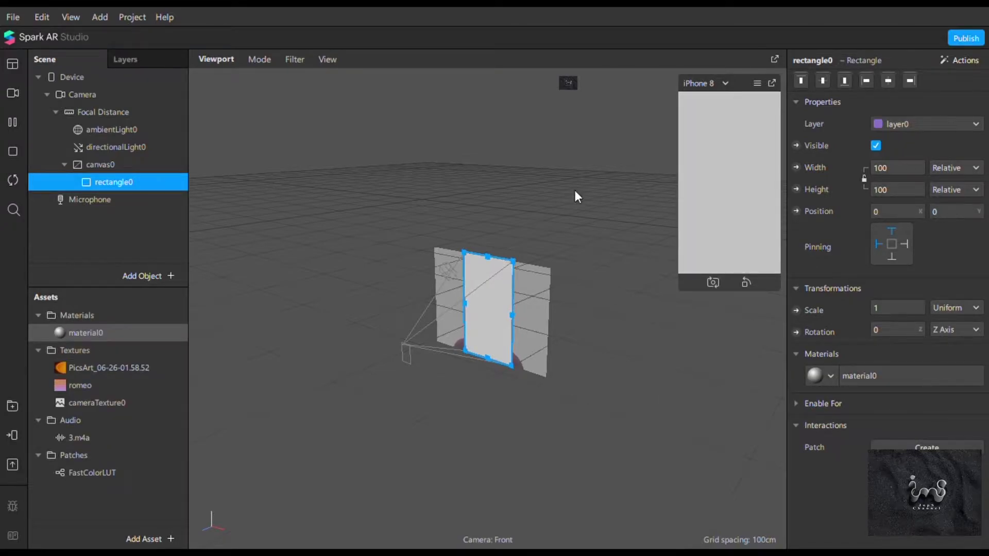
# Set material0's shader type to Flat and create a patch for its diffuse texture
pyautogui.click(86, 332)
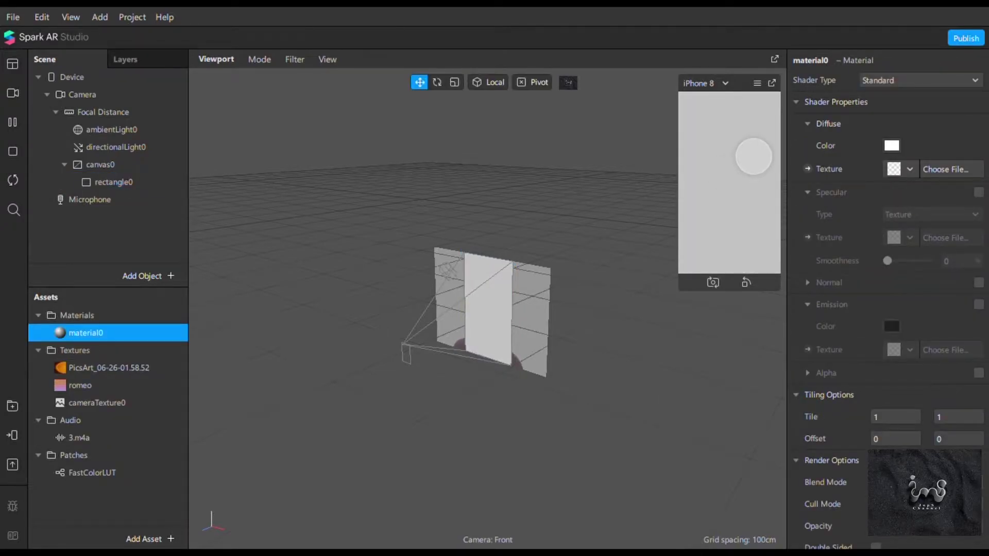
pyautogui.click(871, 79)
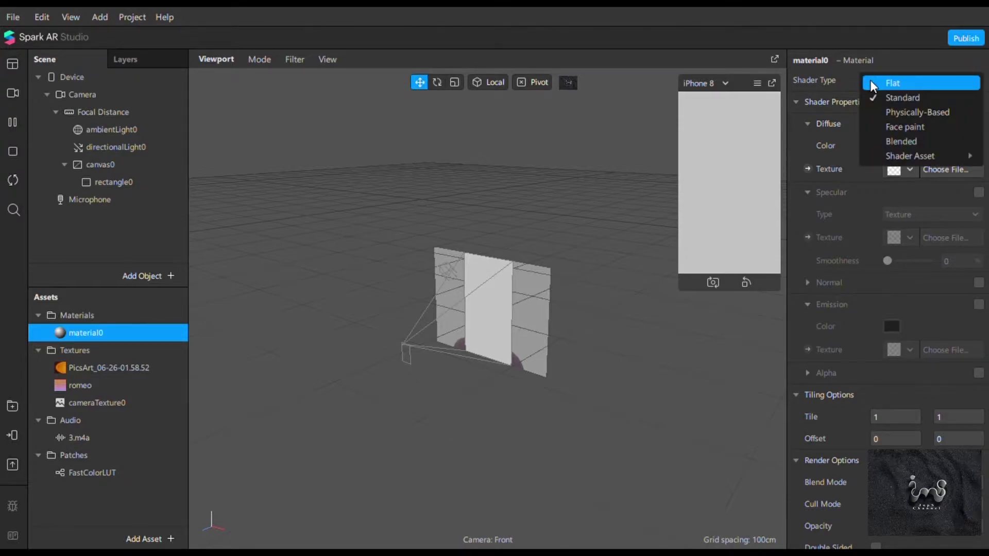
pyautogui.click(872, 83)
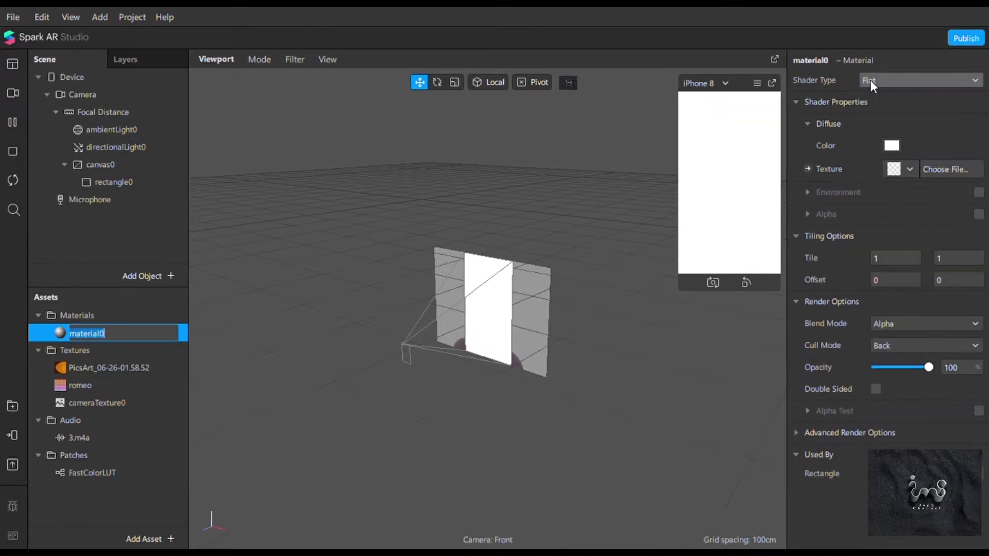
pyautogui.click(808, 167)
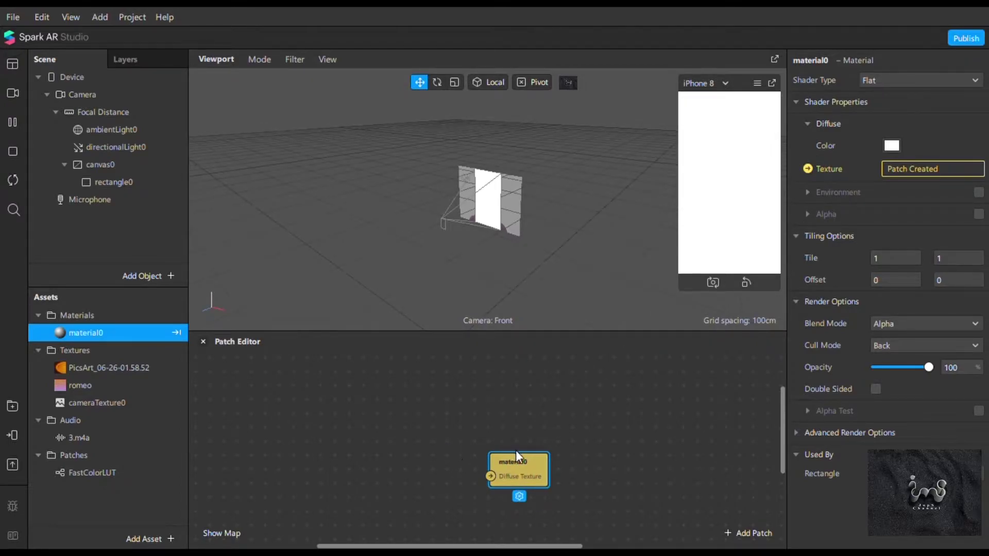
pyautogui.moveTo(509, 465); pyautogui.dragTo(536, 425)
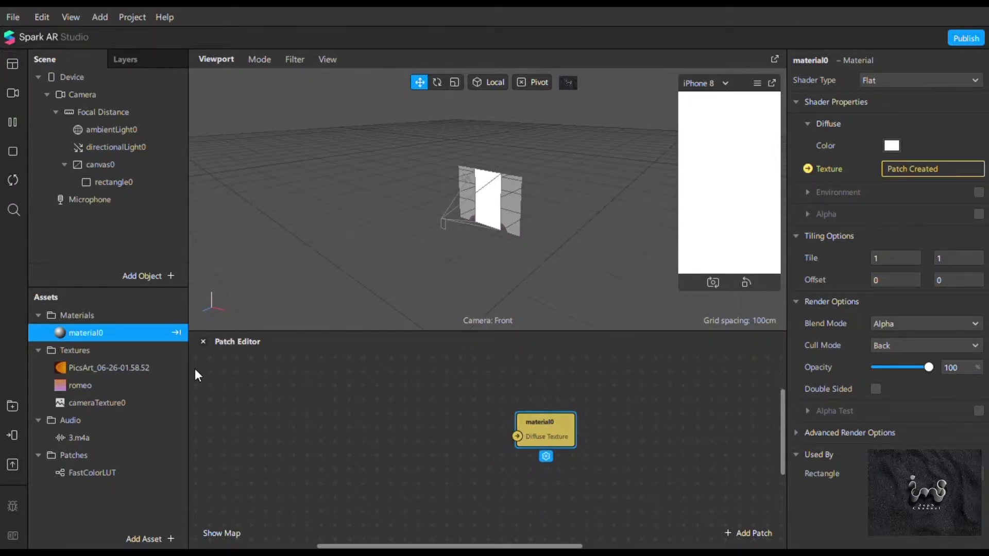
# Add cameraTexture0 and a 2D Transform Pack patch to the patch graph, placing the pack below the camera texture
pyautogui.moveTo(63, 407); pyautogui.dragTo(219, 391)
pyautogui.click(323, 462)
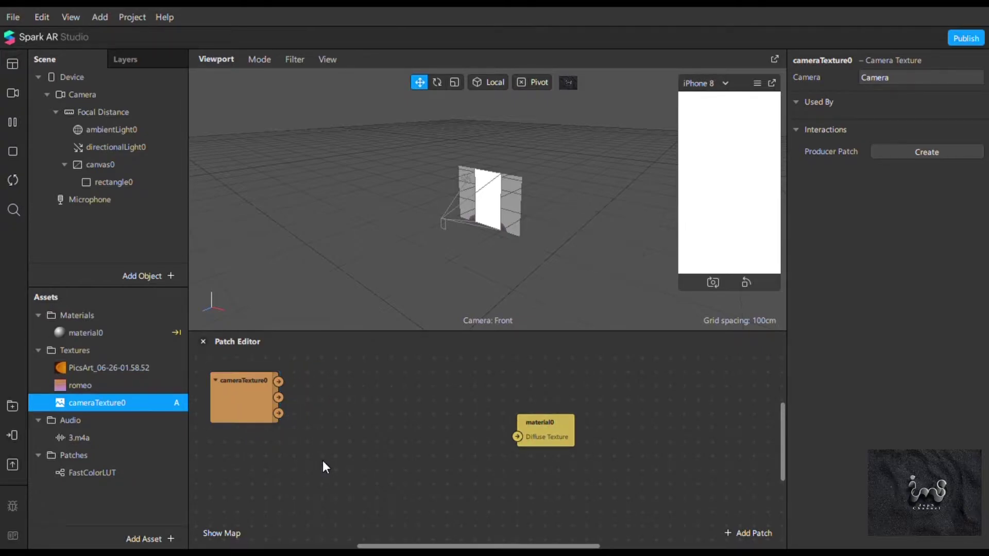
pyautogui.click(740, 526)
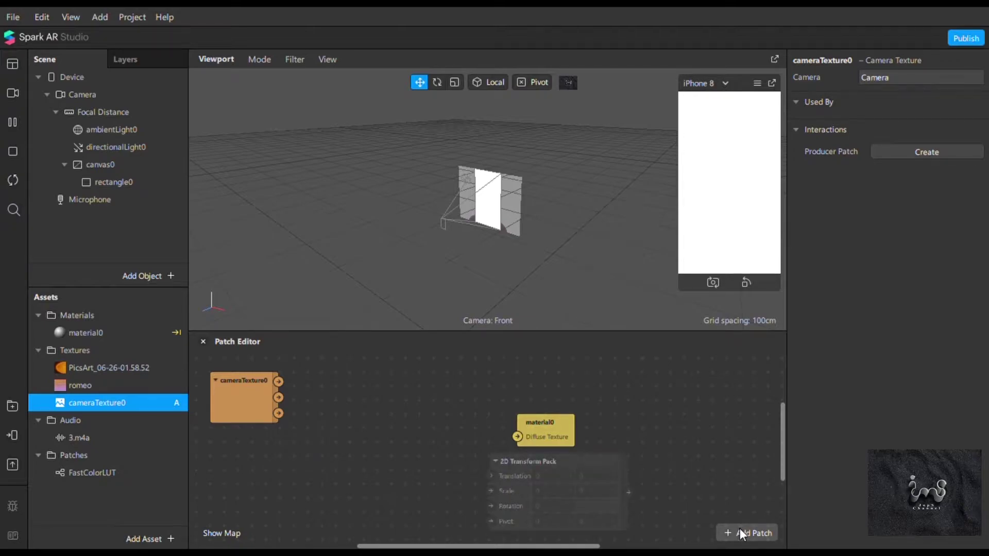
pyautogui.press('Return')
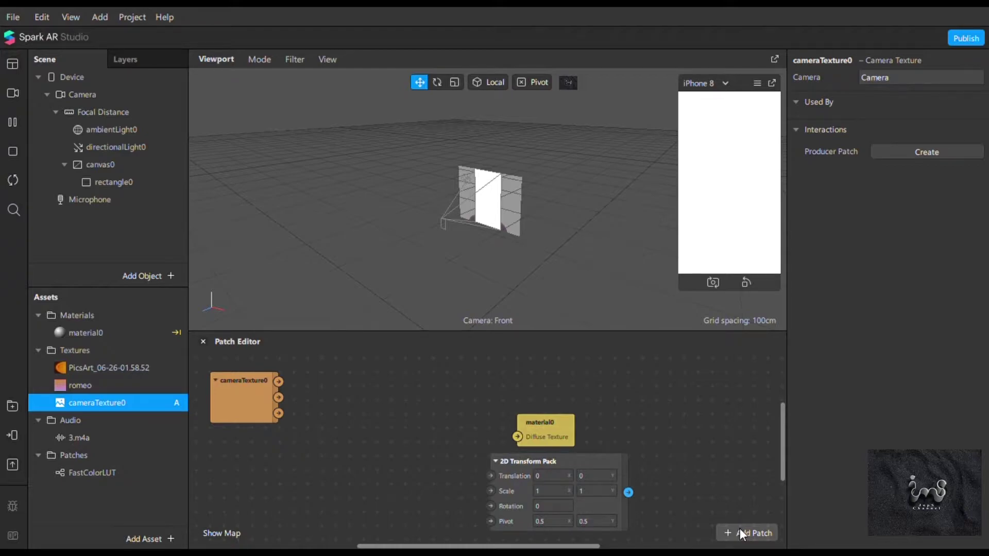
pyautogui.moveTo(562, 473); pyautogui.dragTo(316, 457)
# Add a Texture Transform patch and connect the 2D Transform Pack output to its Transform input
pyautogui.moveTo(390, 482); pyautogui.dragTo(425, 487)
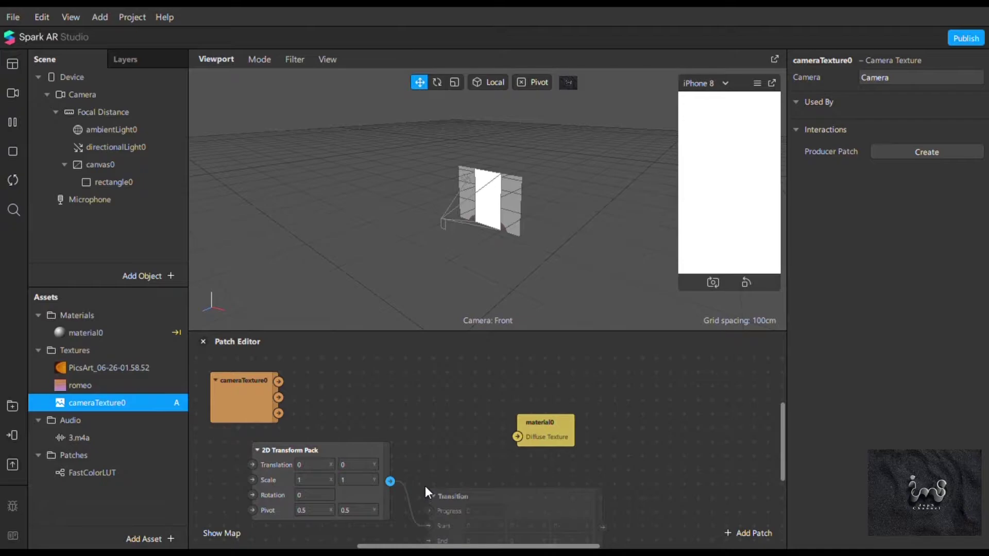
pyautogui.press('Down')
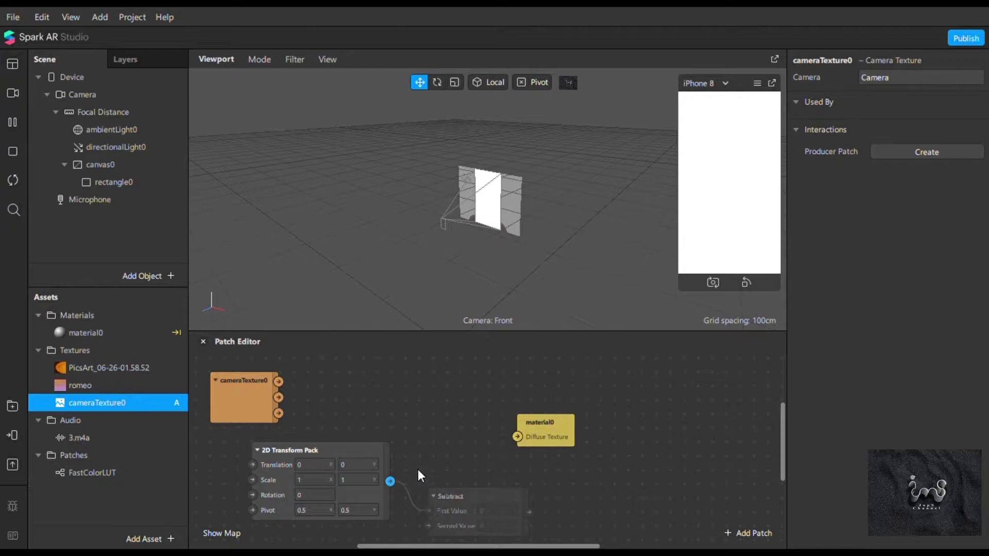
pyautogui.press('Down')
pyautogui.press('Return')
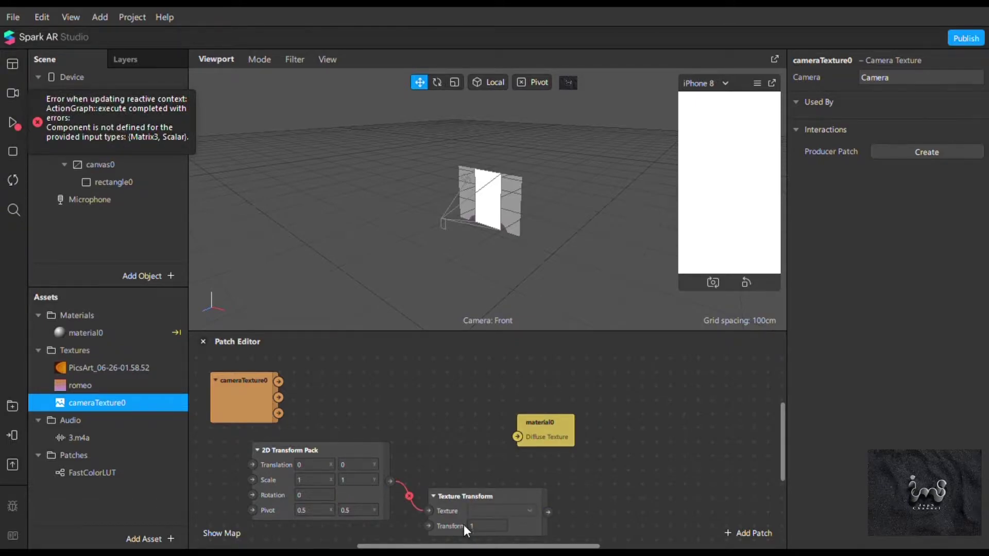
pyautogui.moveTo(424, 512); pyautogui.dragTo(428, 526)
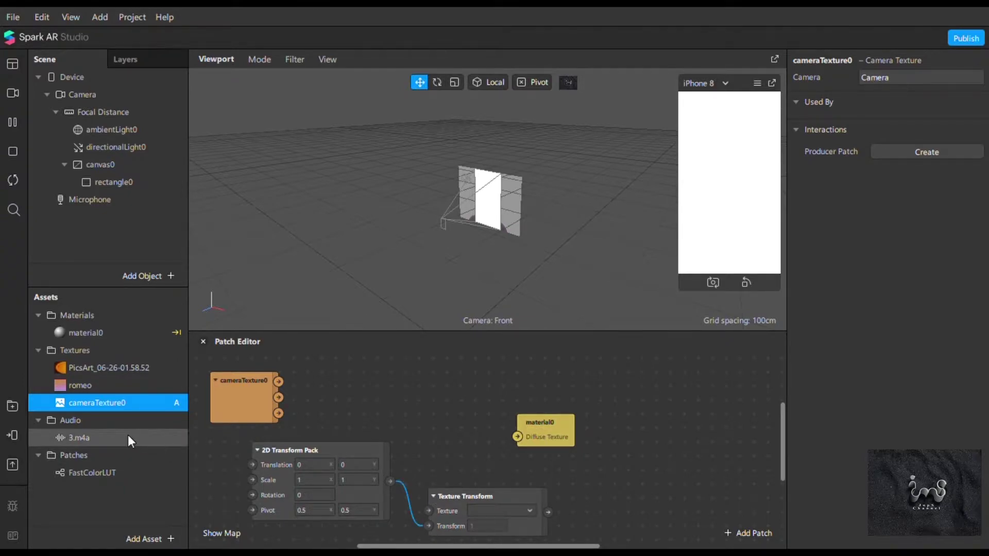
# Add the FastColorLUT patch, feed the Texture Transform output into its Texture input and choose romeo as the LUT
pyautogui.moveTo(113, 469); pyautogui.dragTo(623, 490)
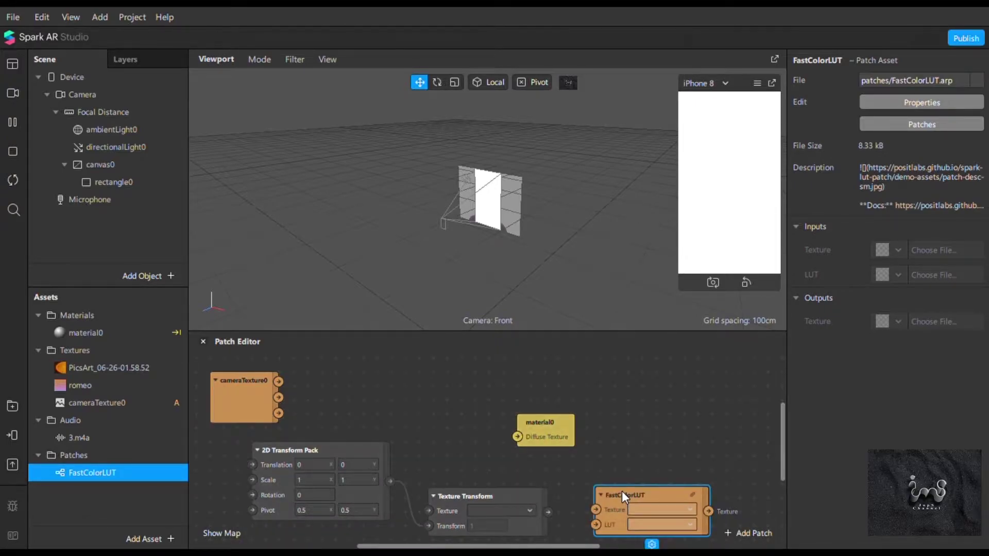
pyautogui.hscroll(3, 603, 493)
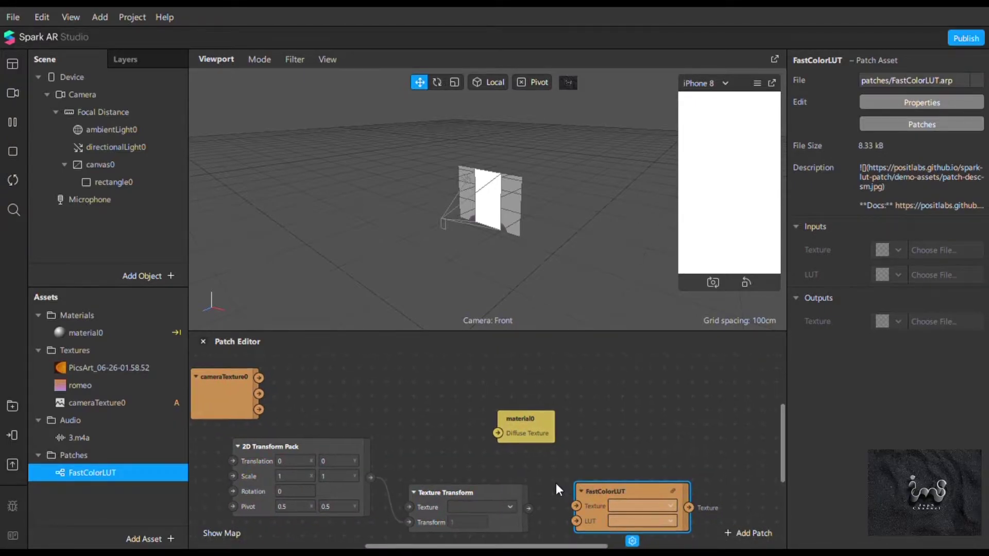
pyautogui.moveTo(548, 478); pyautogui.dragTo(518, 493)
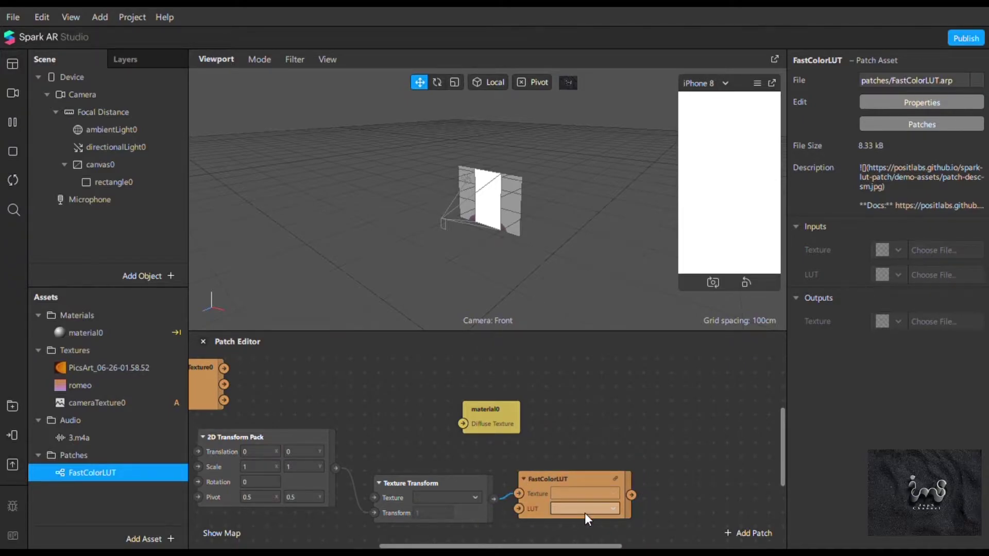
pyautogui.click(585, 510)
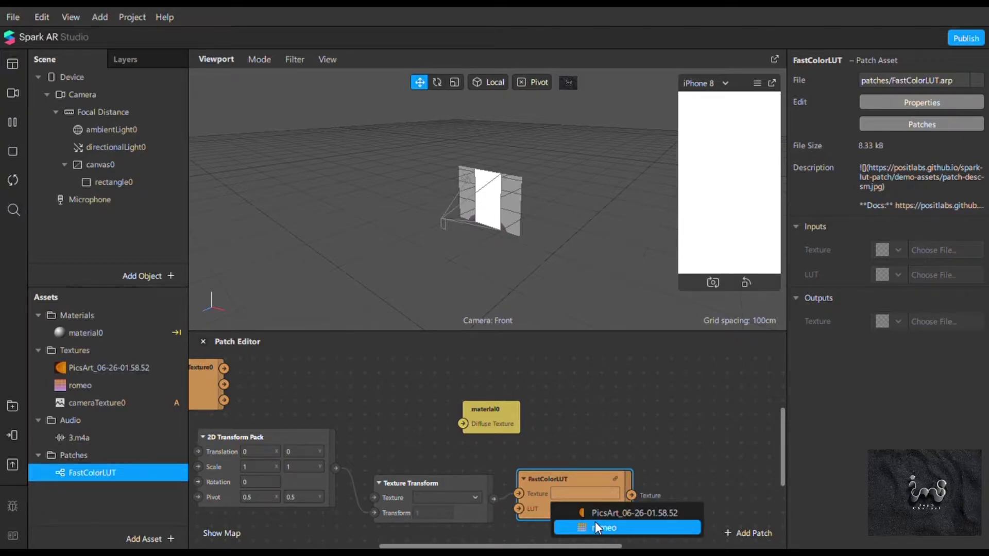
pyautogui.click(596, 525)
# Connect the FastColorLUT output to material0's diffuse texture and cameraTexture0's first output to the Texture Transform's Texture input
pyautogui.moveTo(511, 424); pyautogui.dragTo(706, 478)
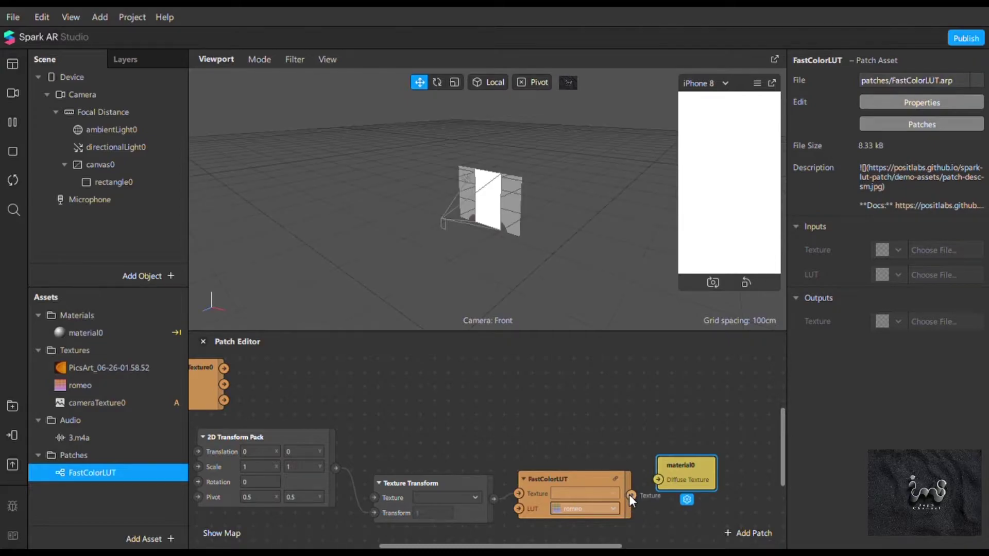
pyautogui.moveTo(632, 494); pyautogui.dragTo(648, 476)
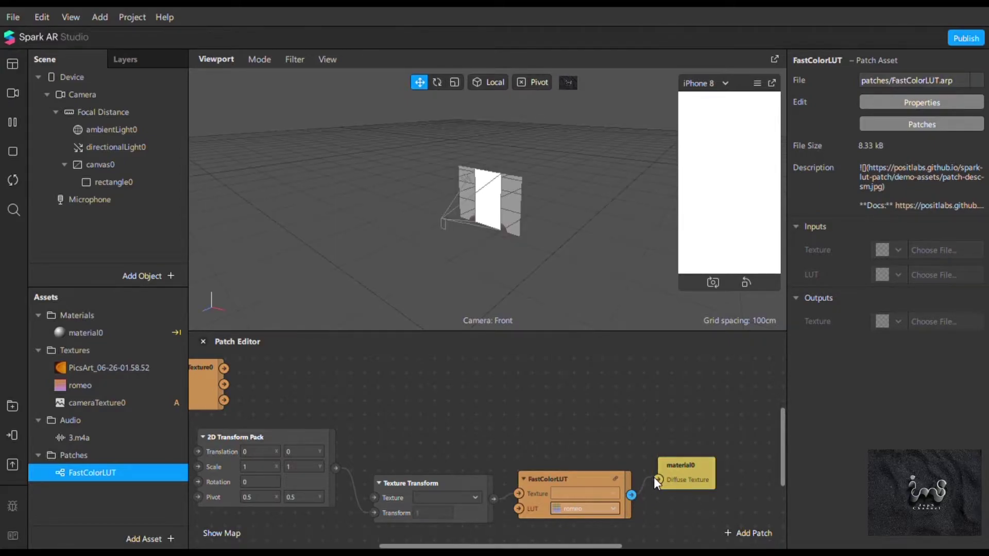
pyautogui.moveTo(223, 369); pyautogui.dragTo(397, 501)
pyautogui.moveTo(375, 496); pyautogui.dragTo(375, 496)
# Set the X scale of the 2D Transform Pack to -1
pyautogui.click(253, 470)
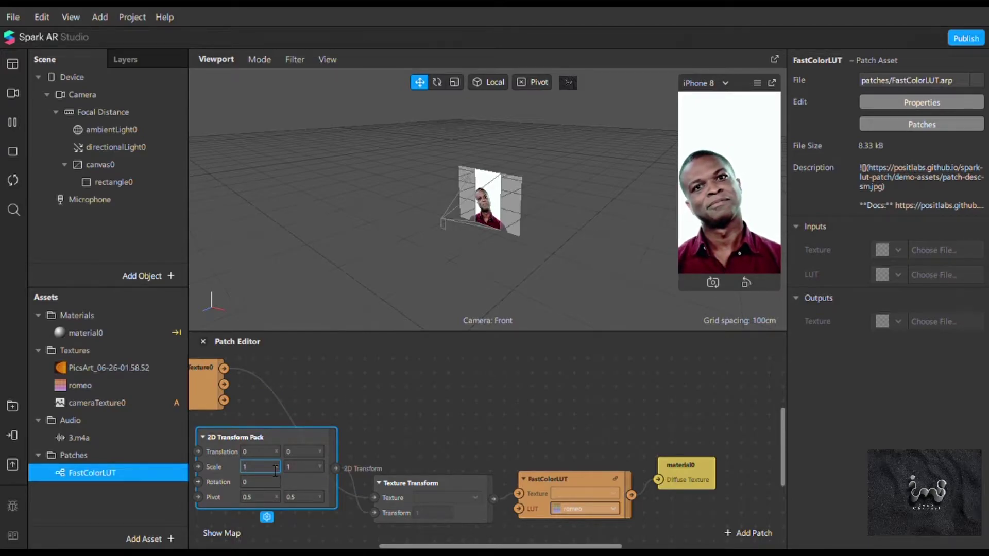
pyautogui.press('BackSpace')
pyautogui.write('-')
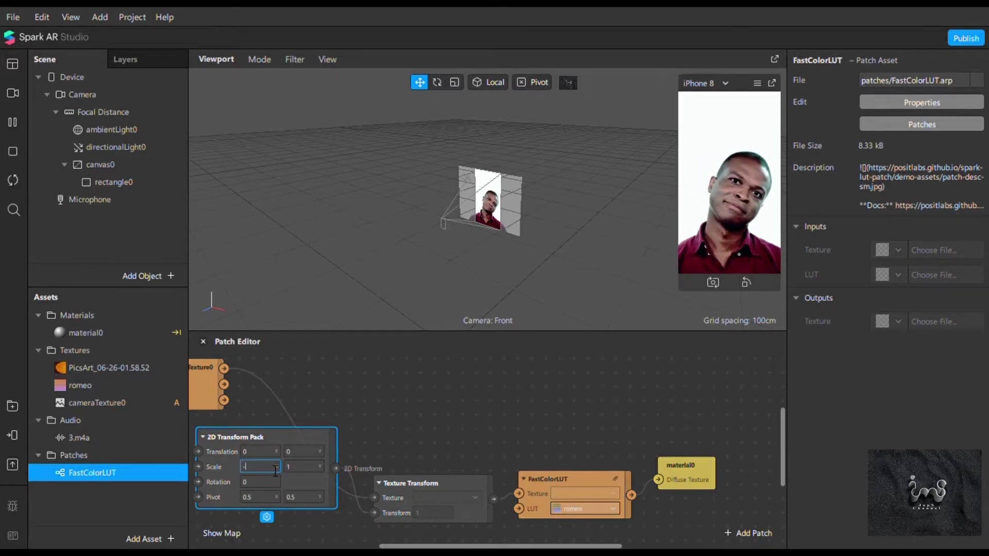
pyautogui.write('1')
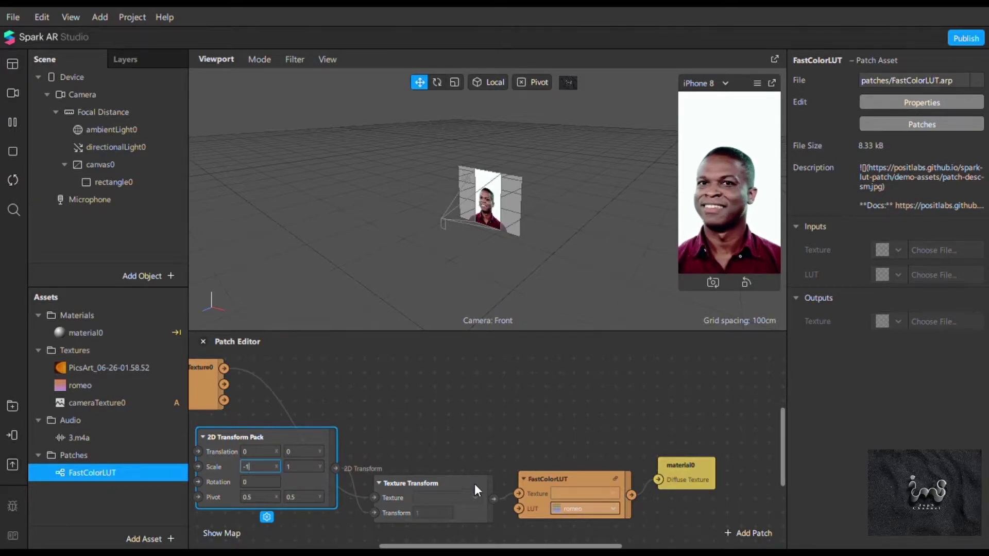
pyautogui.moveTo(476, 547); pyautogui.dragTo(421, 548)
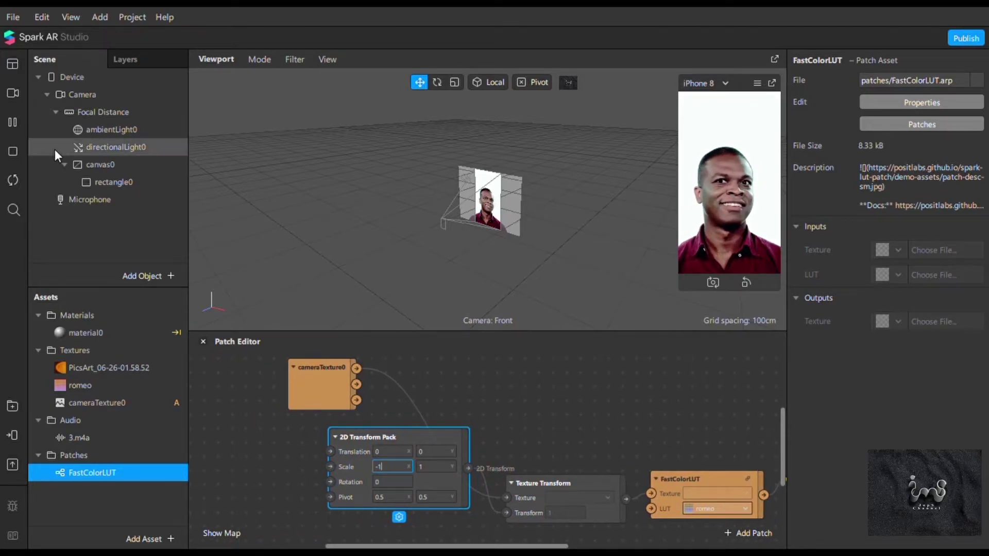
# Add a second rectangle under canvas0 and set its width and height to 100 Relative
pyautogui.rightClick(104, 174)
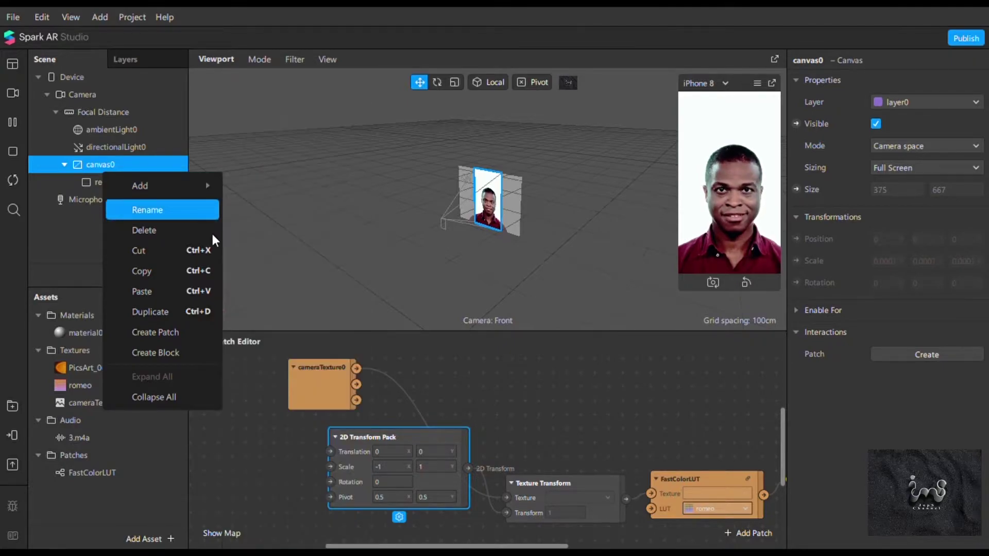
pyautogui.moveTo(172, 185)
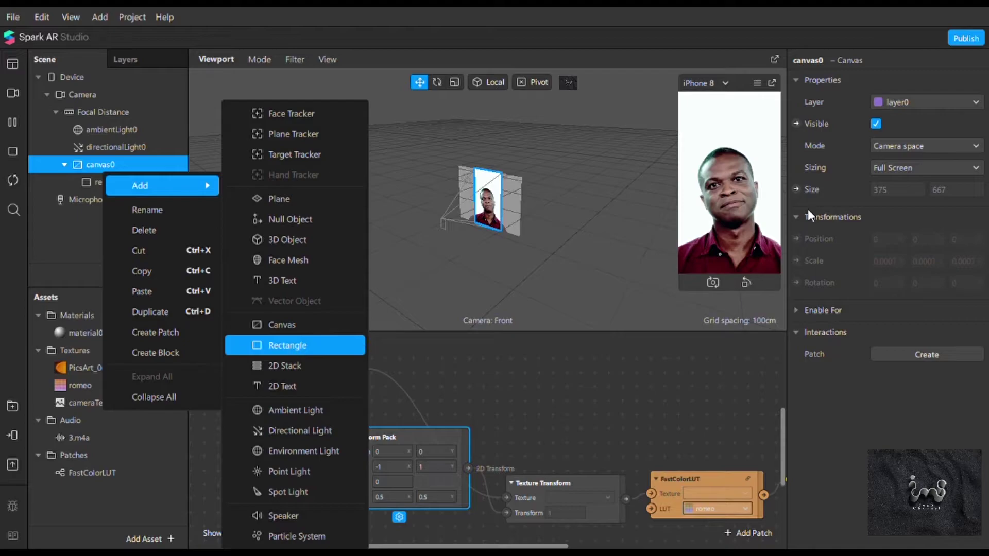
pyautogui.press('Return')
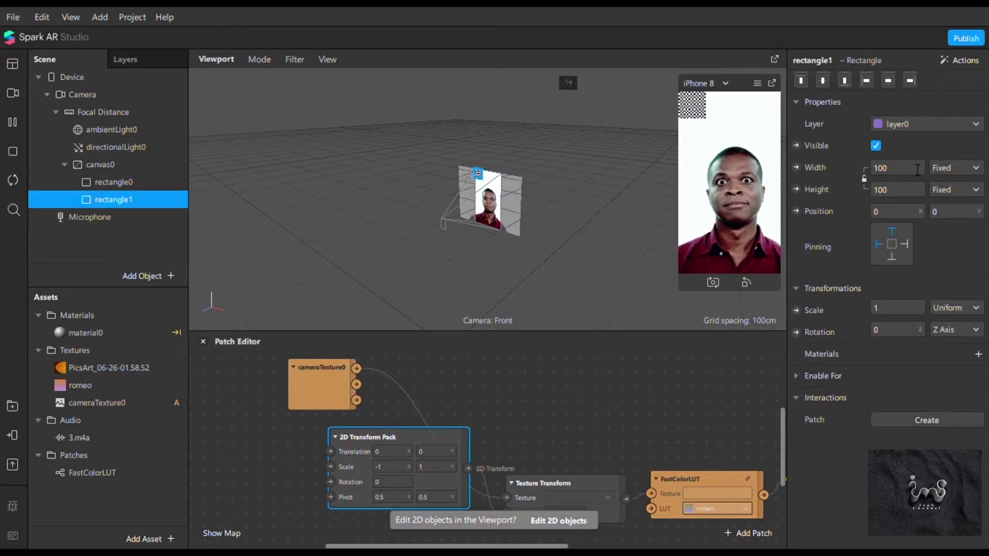
pyautogui.click(897, 167)
pyautogui.click(889, 194)
pyautogui.click(897, 195)
pyautogui.click(891, 212)
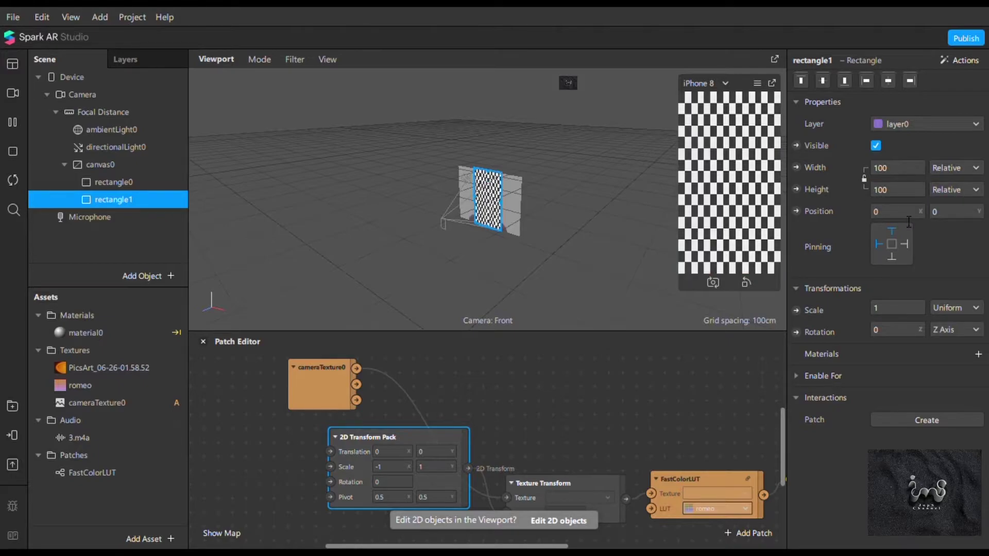
# Create a new material for rectangle1
pyautogui.click(979, 354)
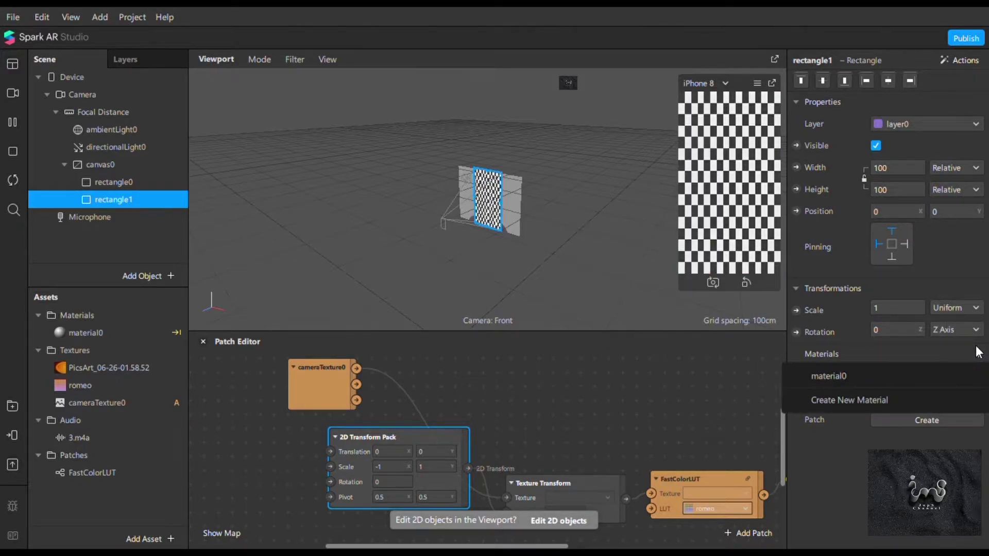
pyautogui.click(847, 401)
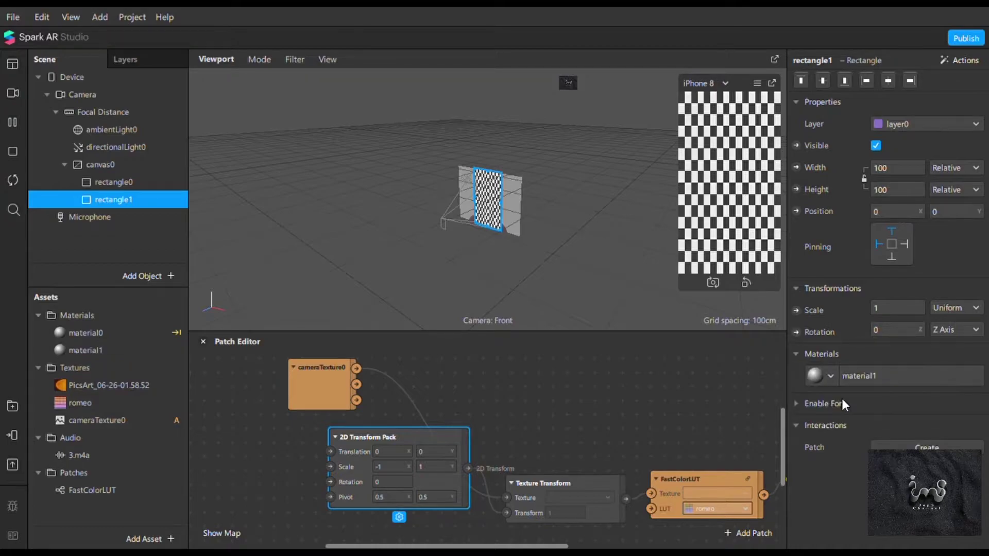
# Set material1's shader type to Flat and create a patch for its diffuse texture above the Texture Transform patch
pyautogui.click(95, 346)
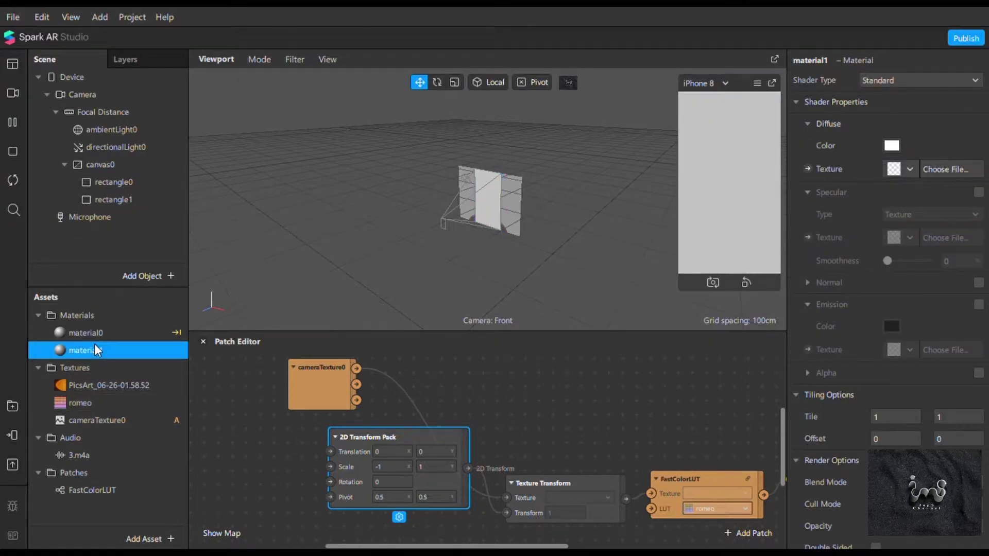
pyautogui.click(895, 80)
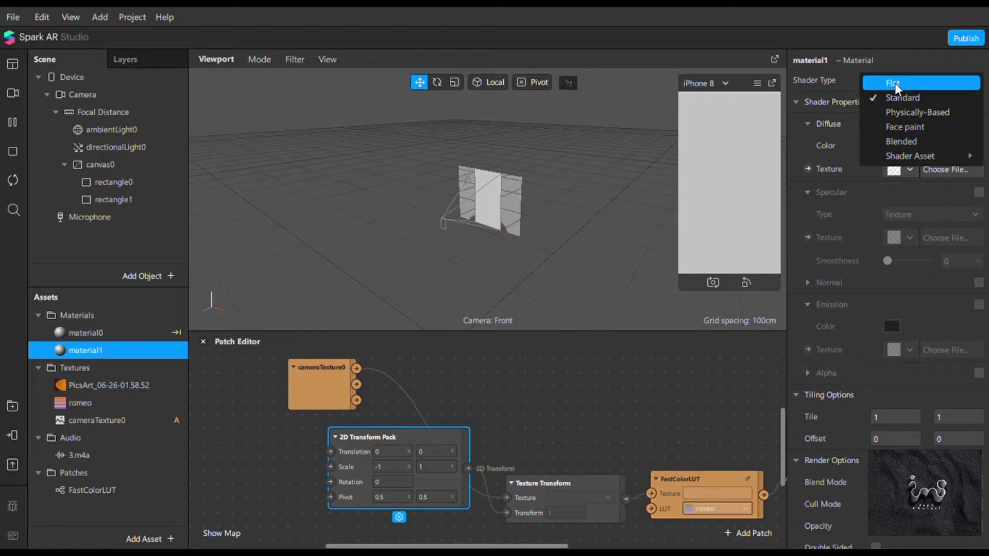
pyautogui.click(895, 82)
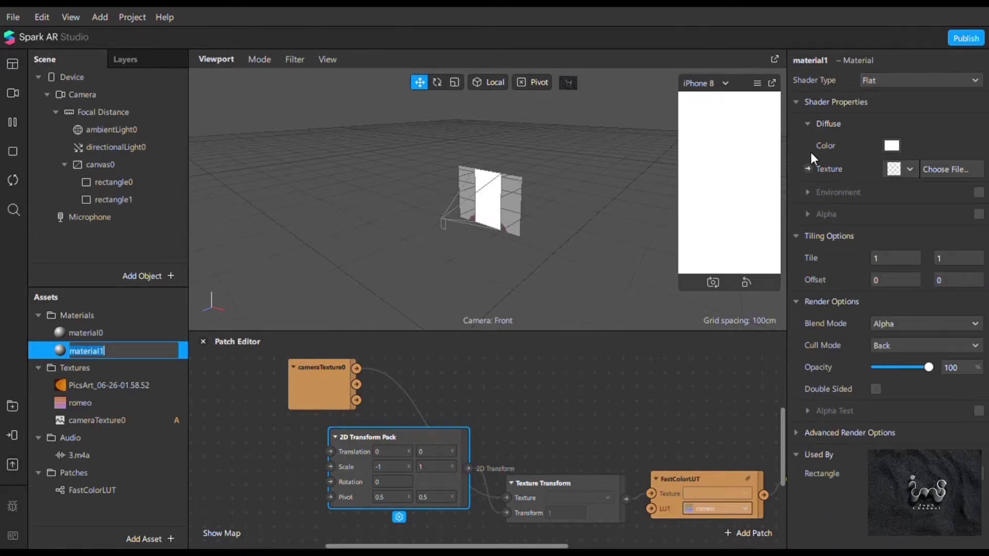
pyautogui.click(807, 169)
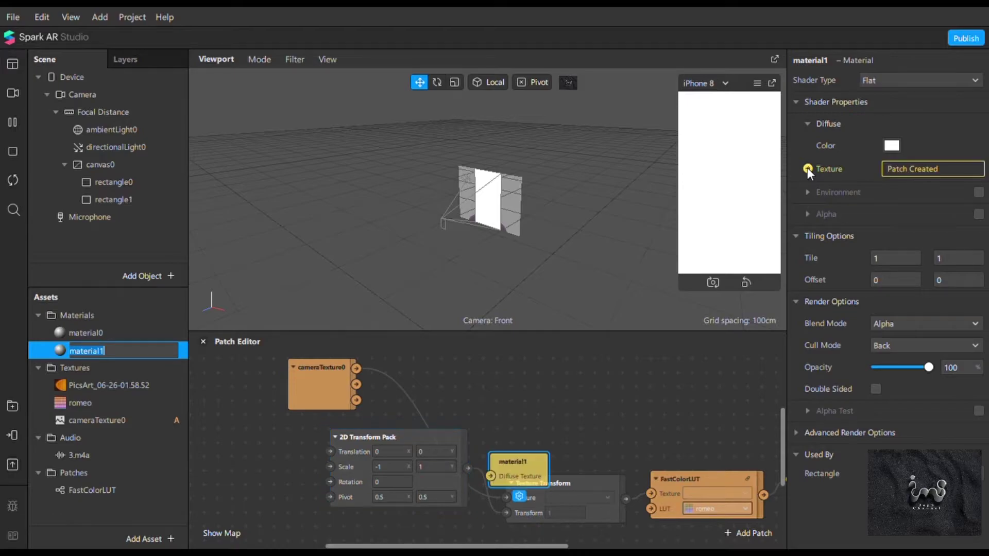
pyautogui.moveTo(542, 467); pyautogui.dragTo(587, 360)
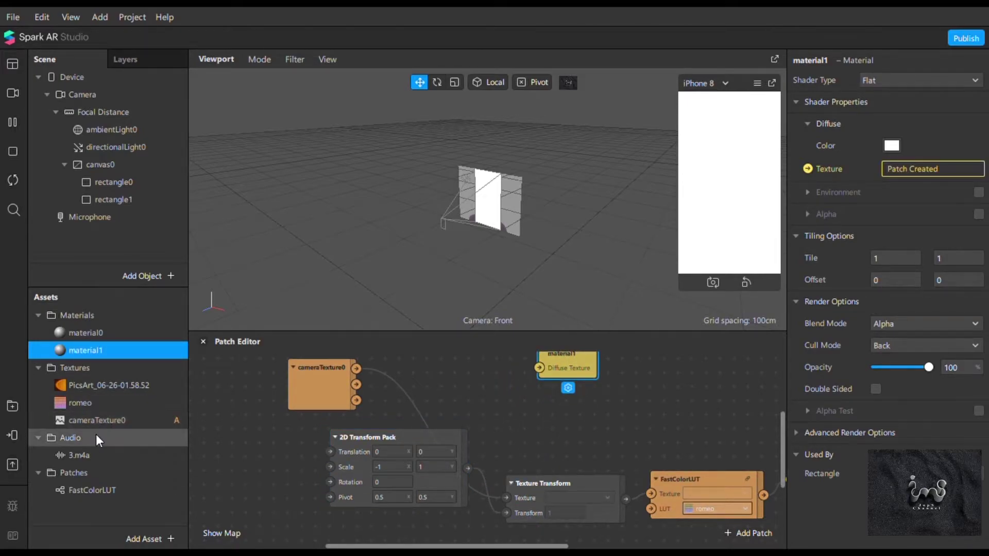
# Add another FastColorLUT patch with the romeo LUT, and wire it between cameraTexture0's first output and material1's diffuse texture
pyautogui.click(107, 488)
pyautogui.moveTo(163, 434); pyautogui.dragTo(300, 389)
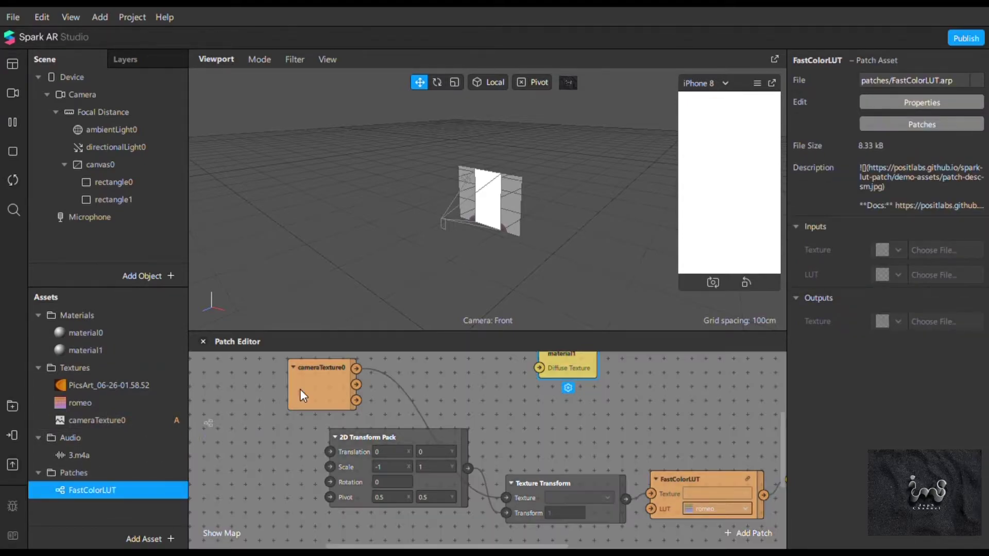
pyautogui.moveTo(478, 357); pyautogui.dragTo(439, 354)
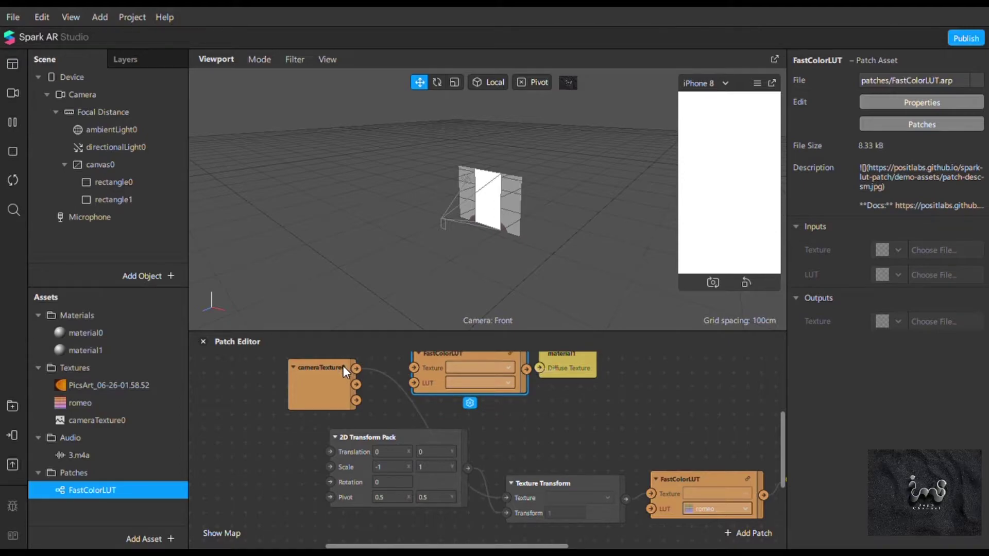
pyautogui.moveTo(356, 369); pyautogui.dragTo(409, 366)
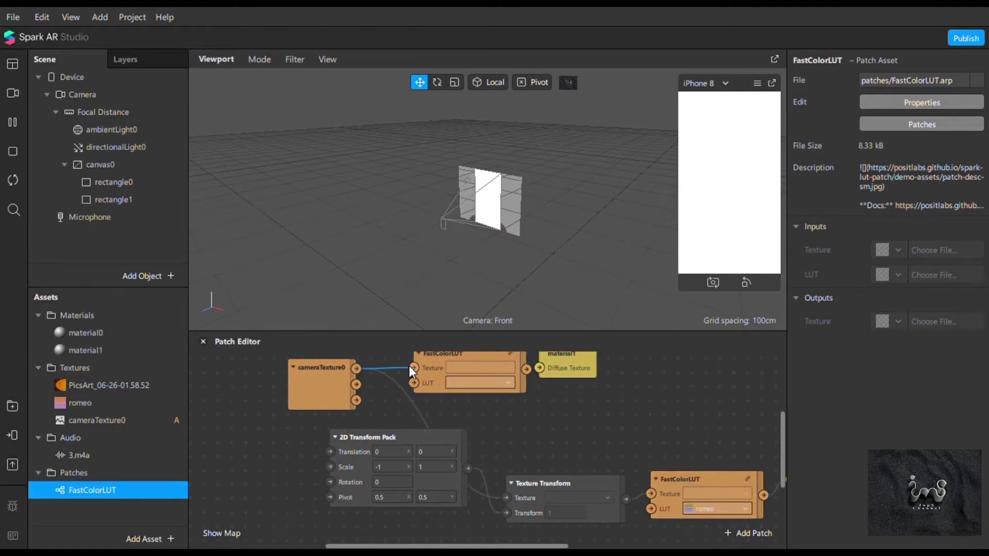
pyautogui.click(452, 382)
pyautogui.click(463, 401)
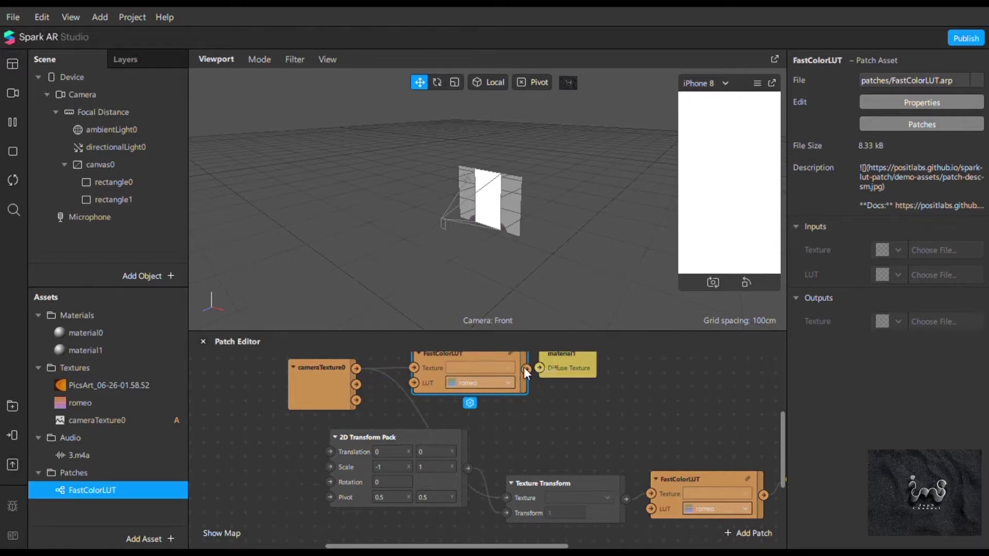
pyautogui.moveTo(526, 368); pyautogui.dragTo(604, 370)
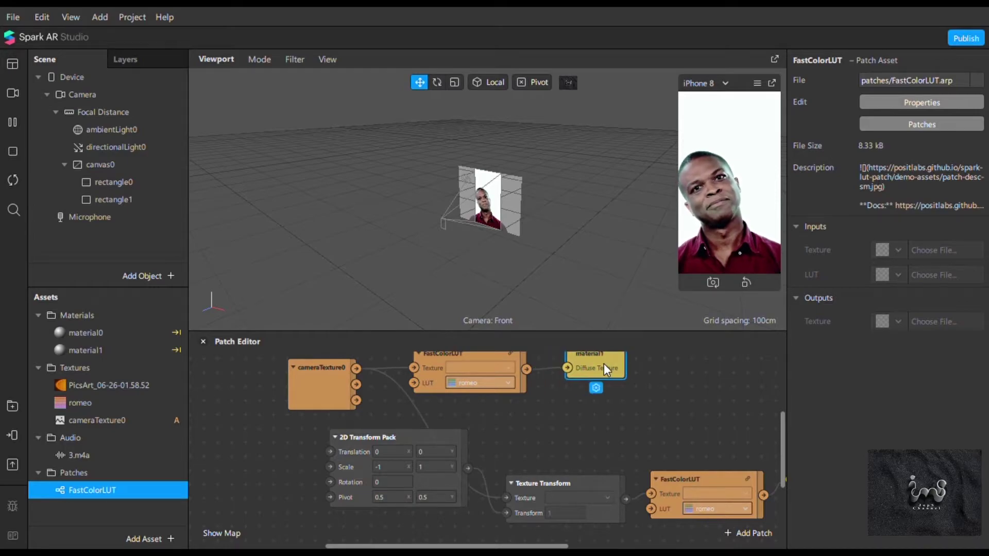
# Move rectangle1 above rectangle0 under canvas0
pyautogui.moveTo(110, 205); pyautogui.dragTo(108, 160)
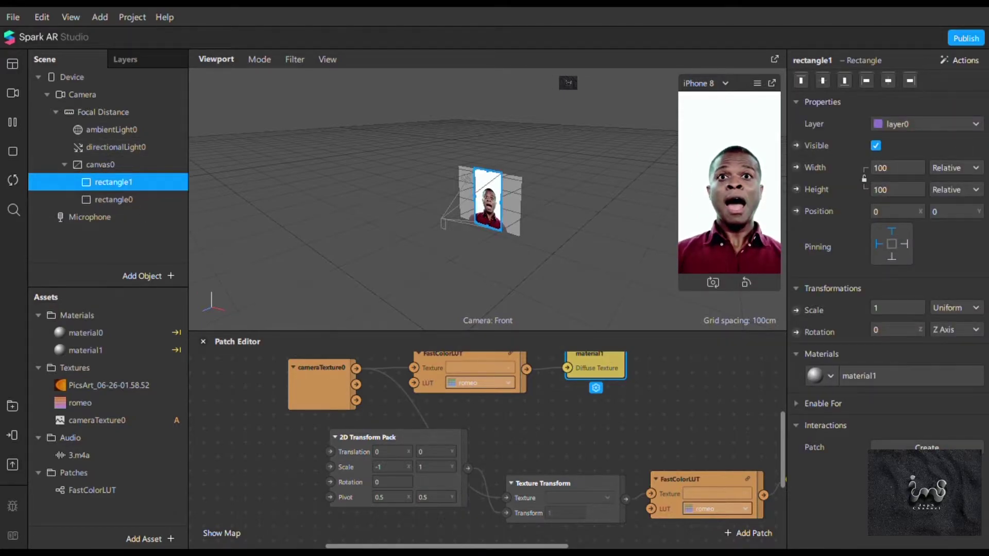
# Add a Screen Tap patch in the empty area below the 2D Transform Pack
pyautogui.scroll(-5, 465, 465)
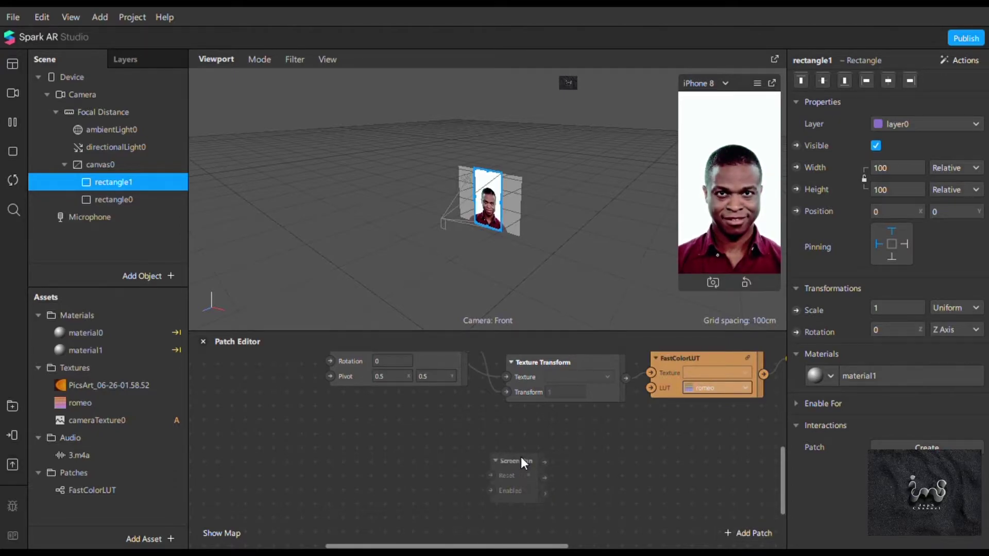
pyautogui.press('Return')
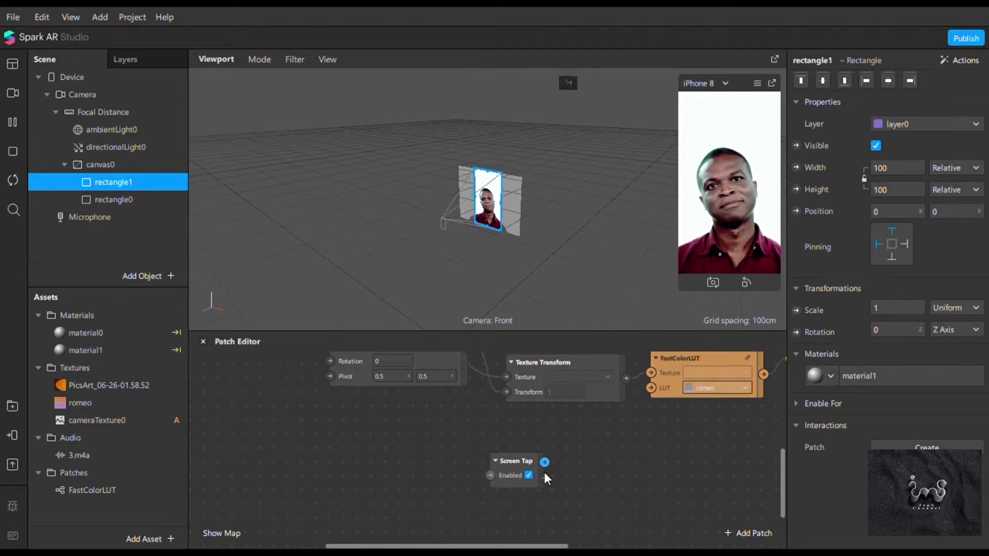
pyautogui.moveTo(508, 466); pyautogui.dragTo(227, 456)
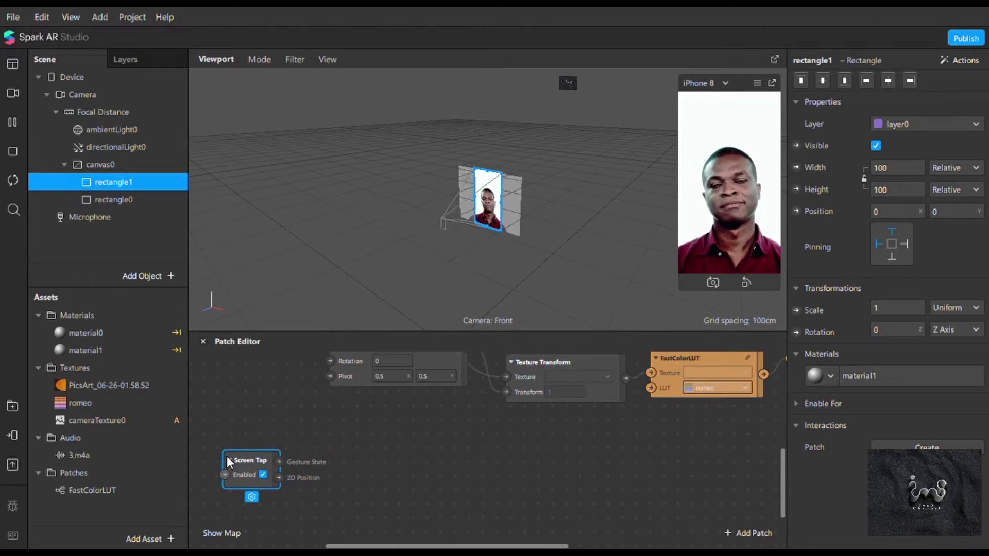
# Switch the real-time simulation to the face video with the green outdoor background
pyautogui.click(14, 99)
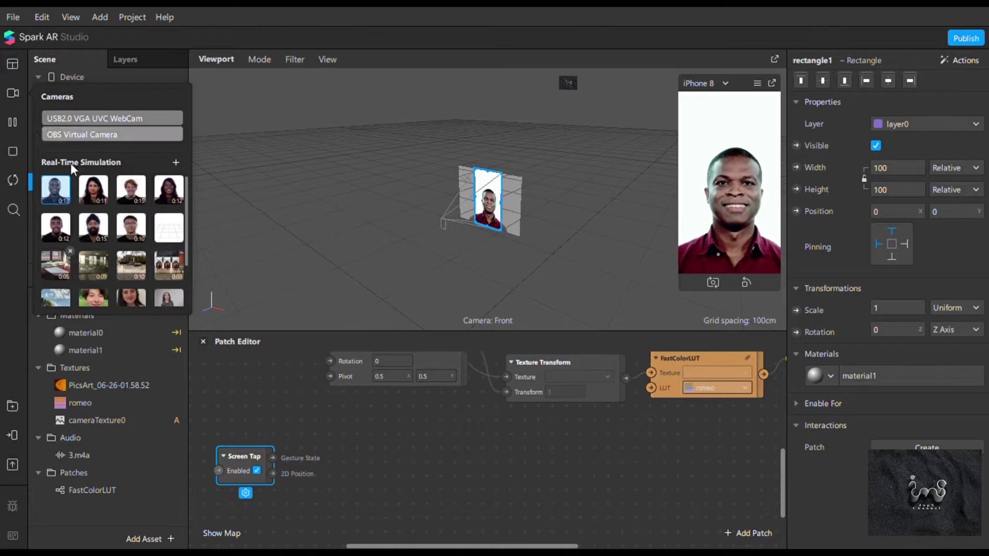
pyautogui.click(91, 297)
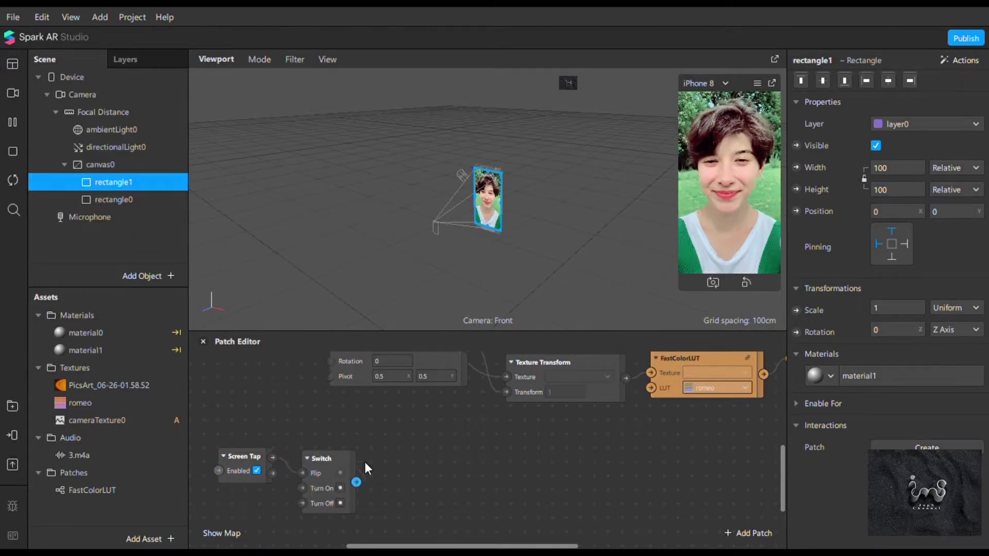
# Add a Loop Animation patch from the Switch output and set its duration to 0.2
pyautogui.click(356, 482)
pyautogui.click(407, 472)
pyautogui.click(441, 458)
pyautogui.write('0.2')
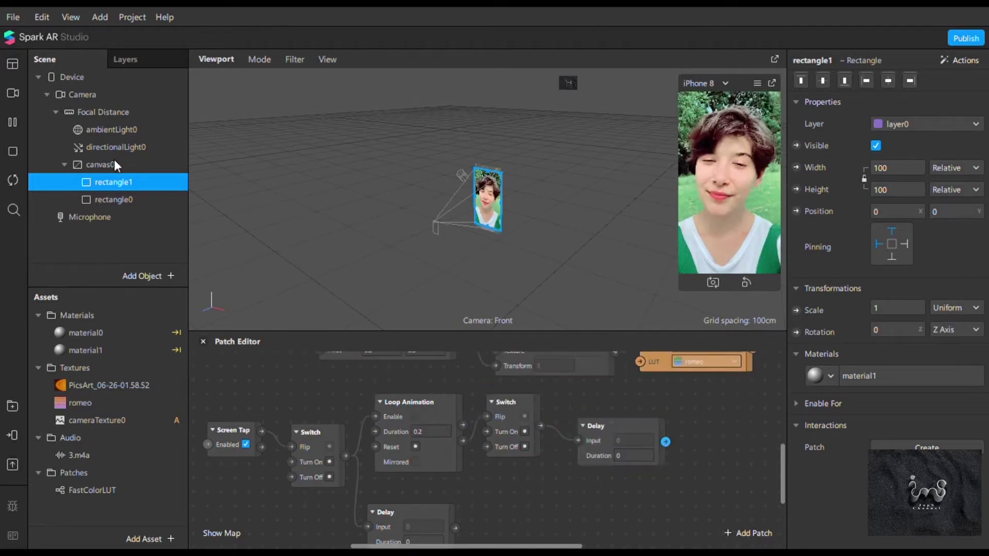
# Add a third rectangle under canvas0 and set its width and height to 100 Relative
pyautogui.rightClick(135, 164)
pyautogui.moveTo(174, 172)
pyautogui.click(291, 342)
pyautogui.click(955, 168)
pyautogui.click(948, 210)
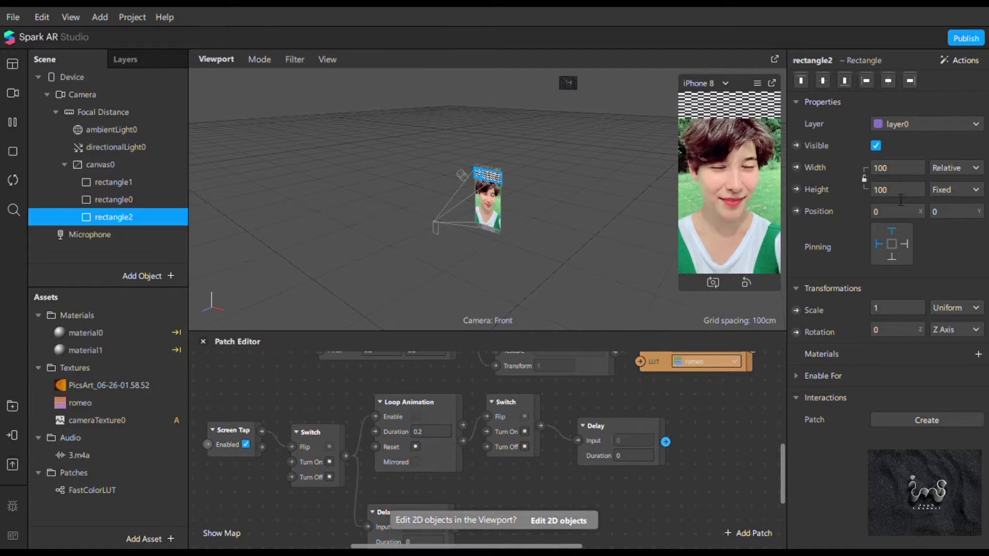
pyautogui.click(956, 190)
pyautogui.click(947, 231)
# Create a Flat material for rectangle2 with the PicsArt_06-26-01.58.52 texture and the Multiply blend mode
pyautogui.click(978, 355)
pyautogui.click(874, 426)
pyautogui.doubleClick(137, 367)
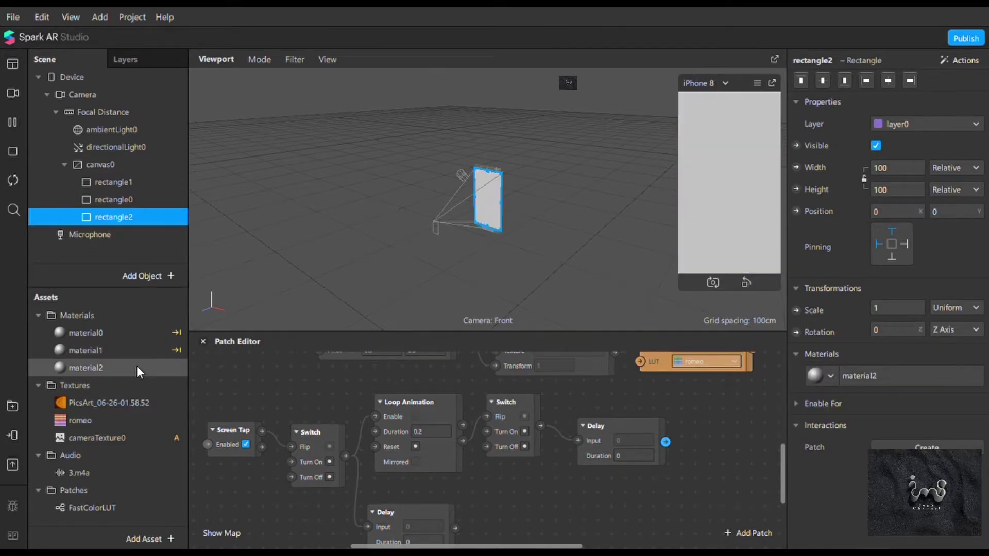
pyautogui.click(910, 169)
pyautogui.click(914, 204)
pyautogui.click(897, 322)
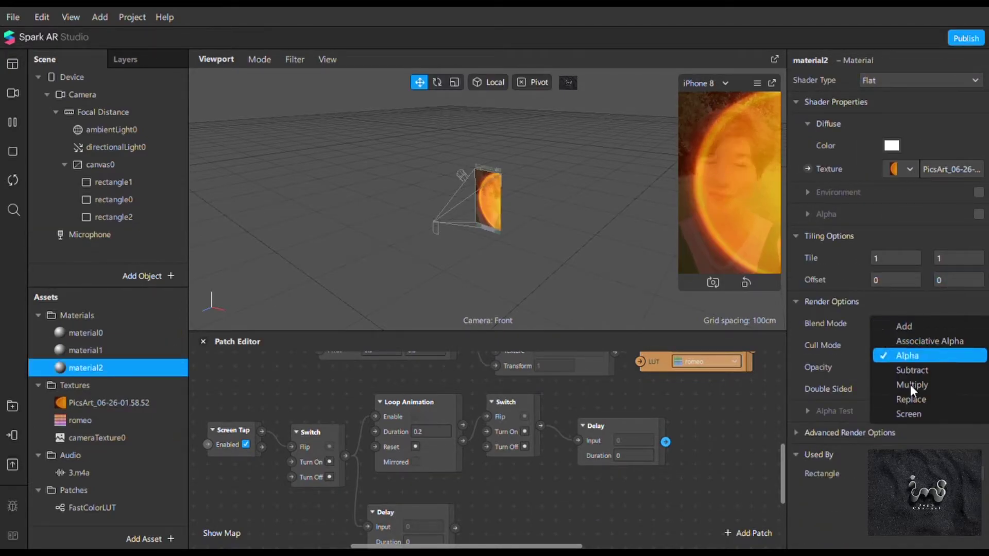
pyautogui.click(910, 384)
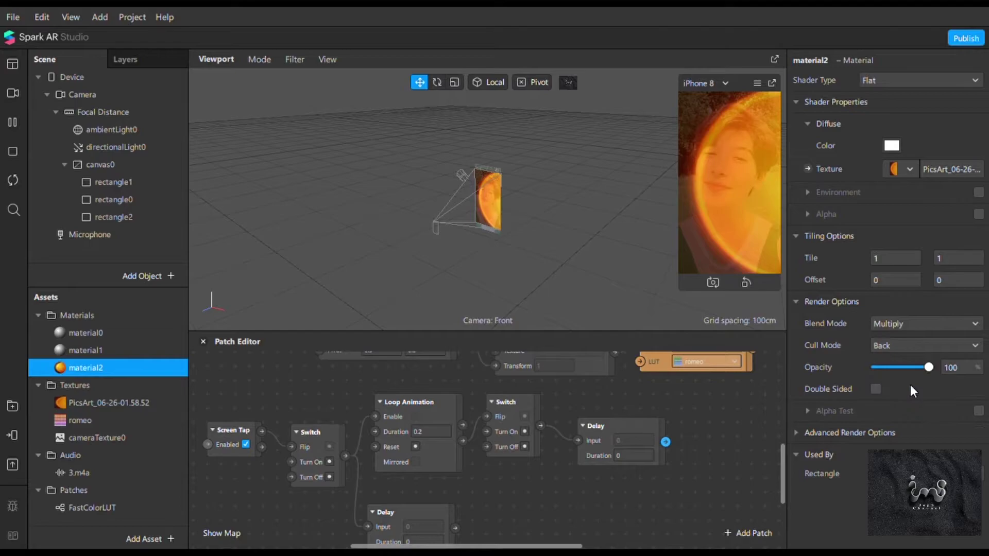
# Create a Visible patch for rectangle2 and connect it to the output of the Delay fed directly by the first Switch
pyautogui.click(141, 217)
pyautogui.click(797, 145)
pyautogui.moveTo(511, 464); pyautogui.dragTo(486, 528)
pyautogui.click(126, 199)
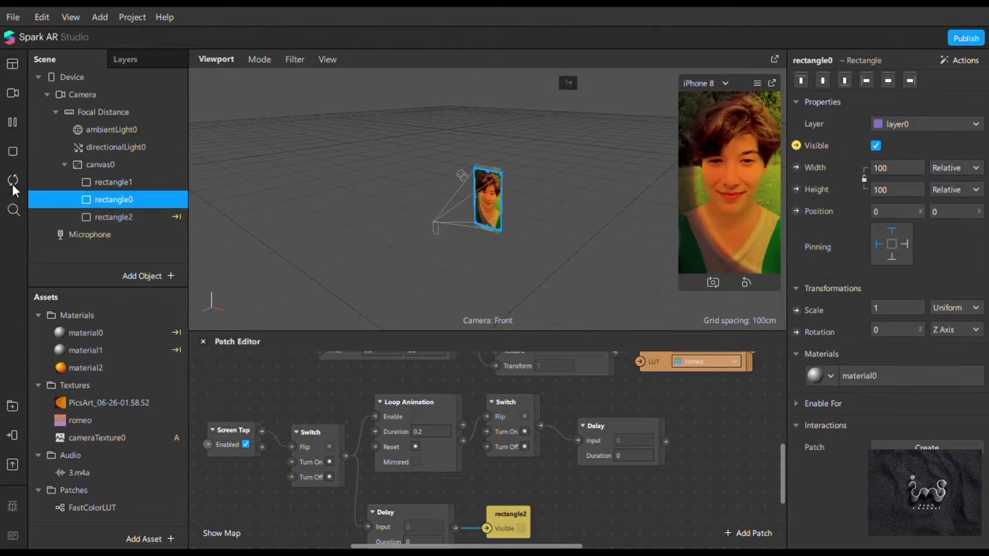
# Create a Visible patch for rectangle1 and connect it to the output of the Delay after the second Switch
pyautogui.click(110, 182)
pyautogui.click(797, 145)
pyautogui.moveTo(510, 467); pyautogui.dragTo(682, 430)
# Add a Not patch after the Delay that drives rectangle2 and connect its output to rectangle0's Visible patch
pyautogui.doubleClick(502, 484)
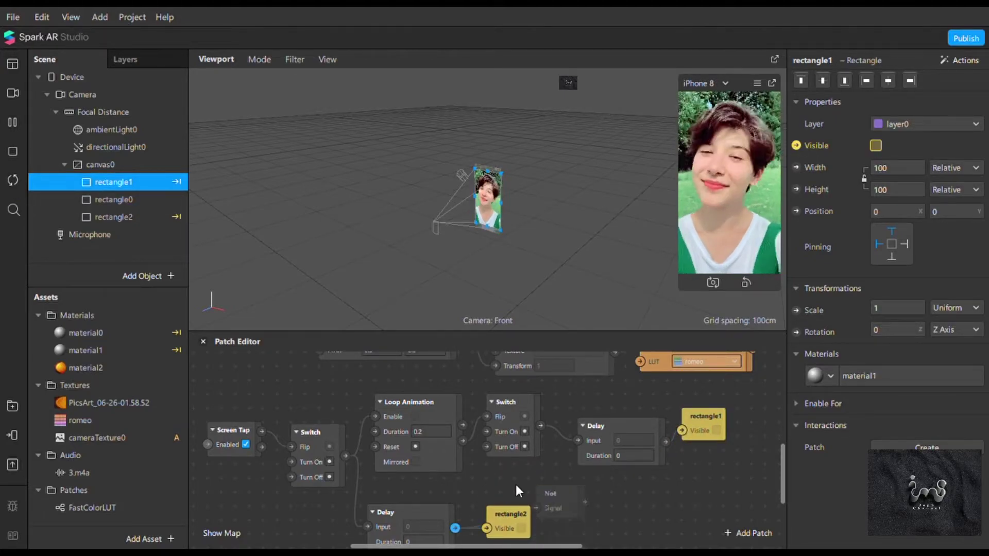
pyautogui.click(126, 200)
pyautogui.click(797, 146)
pyautogui.moveTo(536, 495); pyautogui.dragTo(571, 500)
# Duplicate rectangle1 and move the copy to the first position under canvas0
pyautogui.rightClick(125, 179)
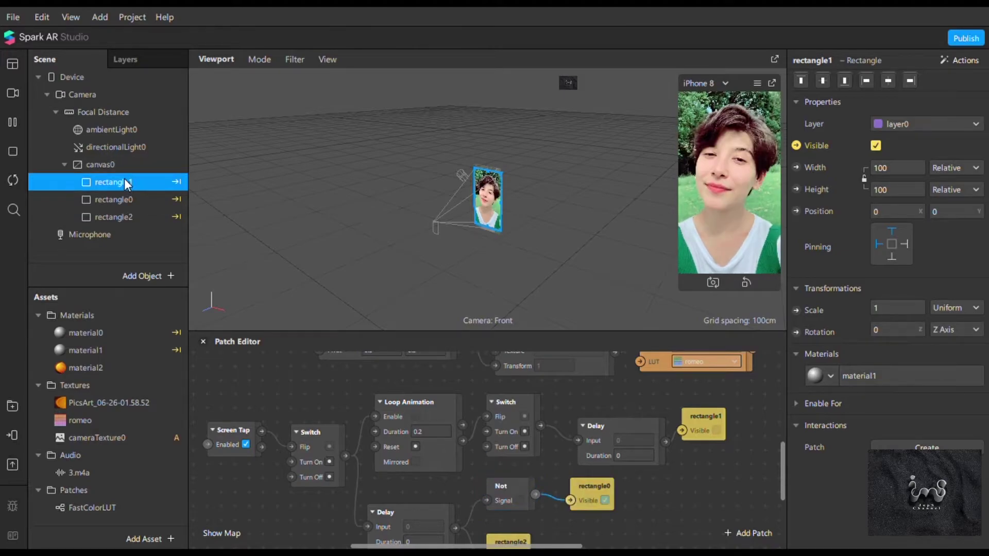
pyautogui.press('Return')
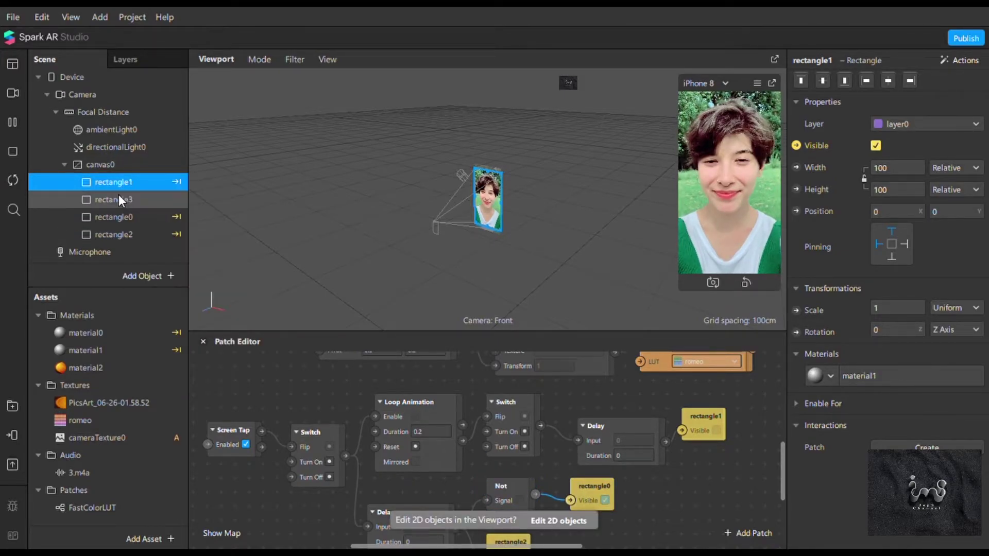
pyautogui.moveTo(134, 200); pyautogui.dragTo(134, 140)
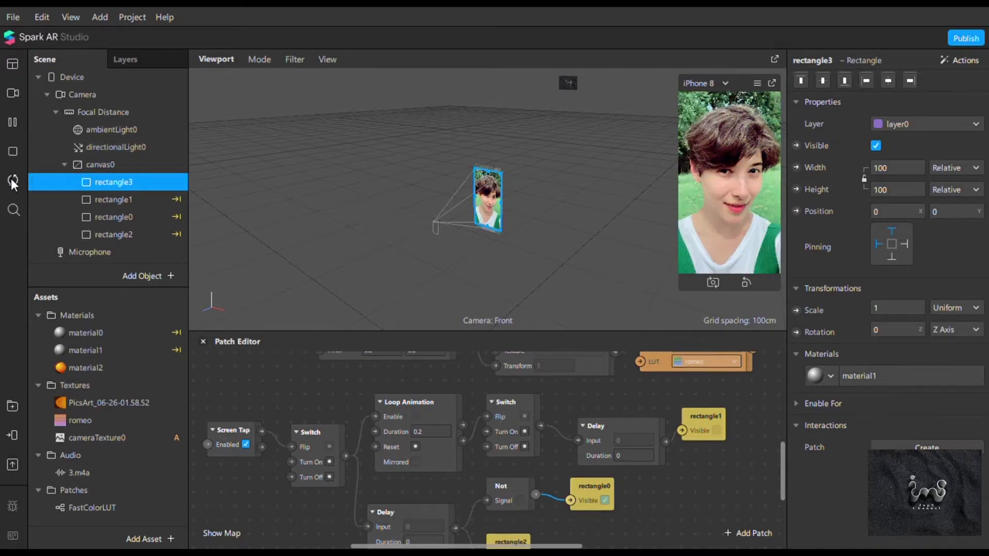
# Add the 3.m4a audio asset to the patch graph and connect it to the Audio Player's Audio Clip input
pyautogui.scroll(-3, 255, 479)
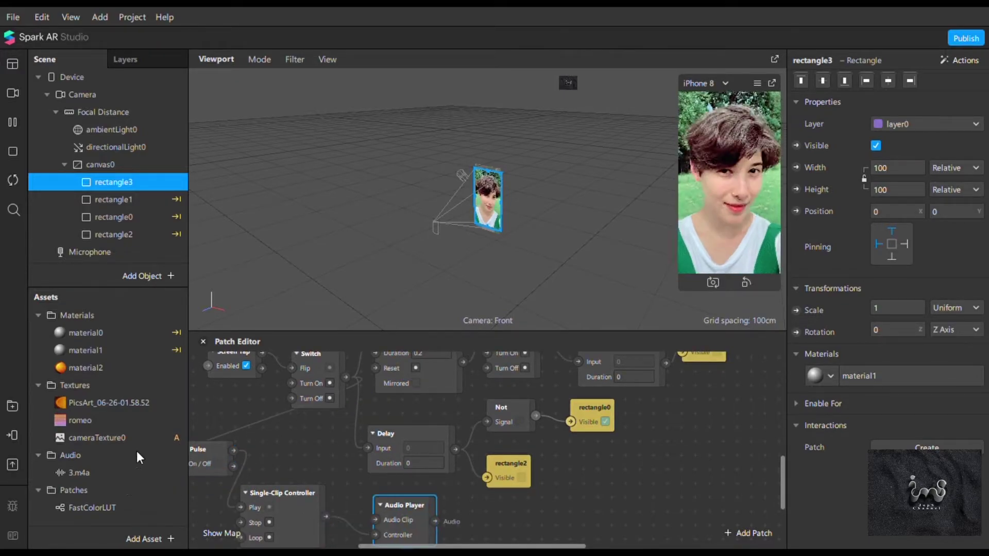
pyautogui.click(172, 472)
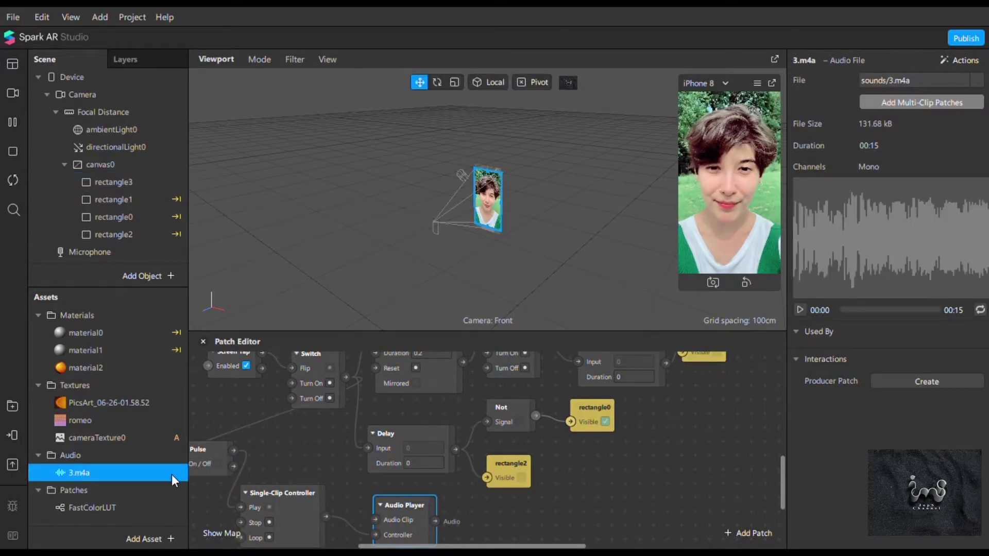
pyautogui.moveTo(155, 473); pyautogui.dragTo(375, 520)
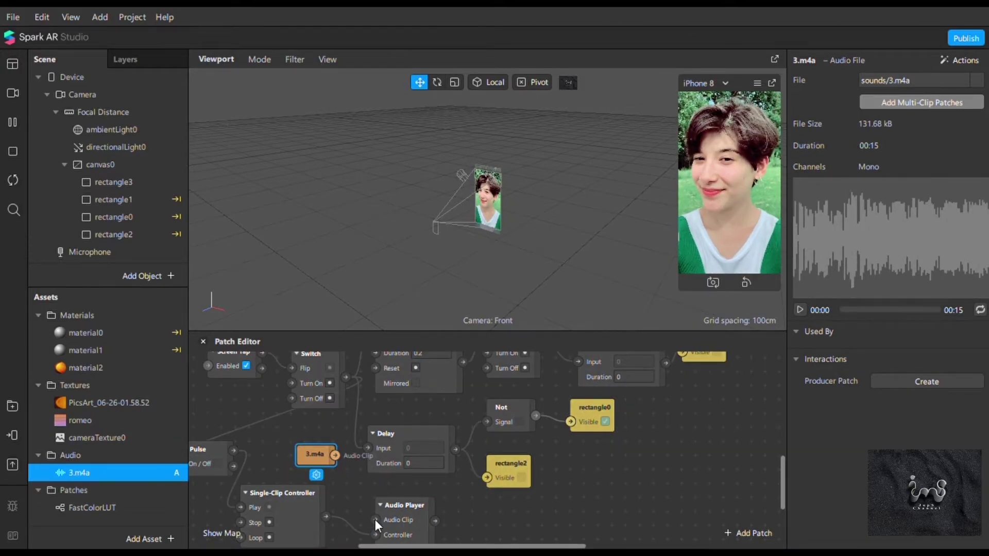
# Preview the 3.m4a clip, then set rectangle1's Delay duration to 2.7 and the Delay driving rectangle2 to 4.3
pyautogui.click(800, 309)
pyautogui.click(630, 378)
pyautogui.write('2.7')
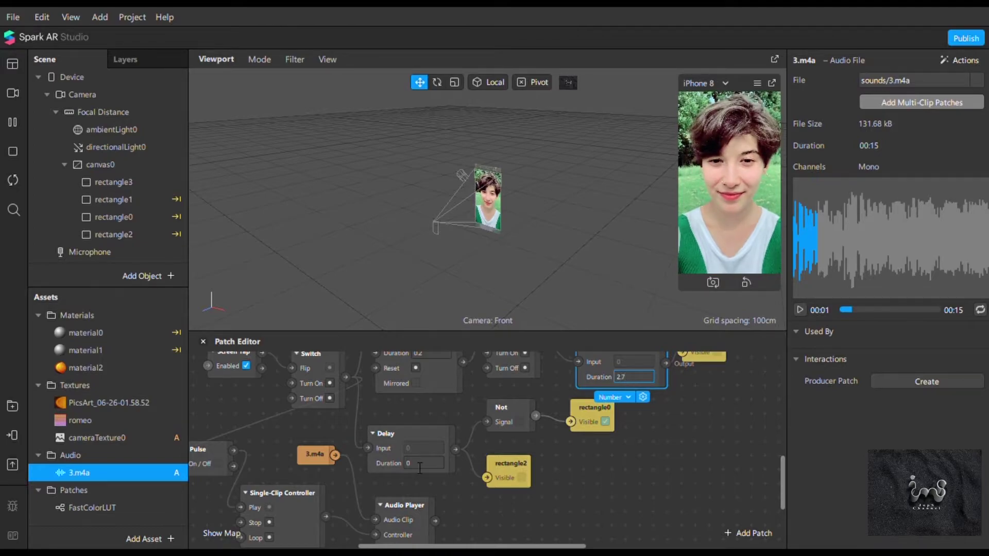
pyautogui.click(412, 463)
pyautogui.write('4.3')
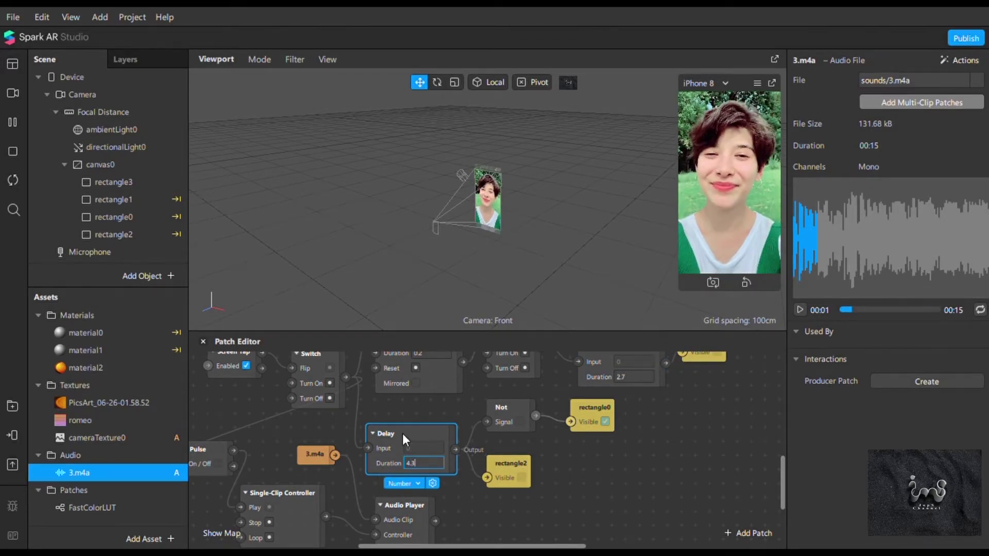
pyautogui.scroll(-1, 393, 466)
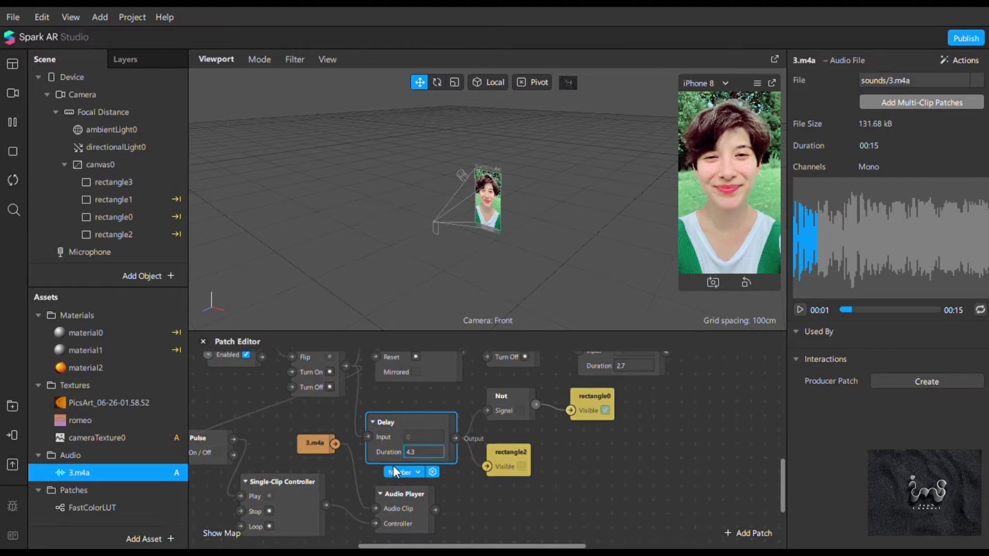
# Add an audio playback controller that uses 3.m4a and connect its Reset input to the Pulse patch
pyautogui.click(149, 539)
pyautogui.click(428, 456)
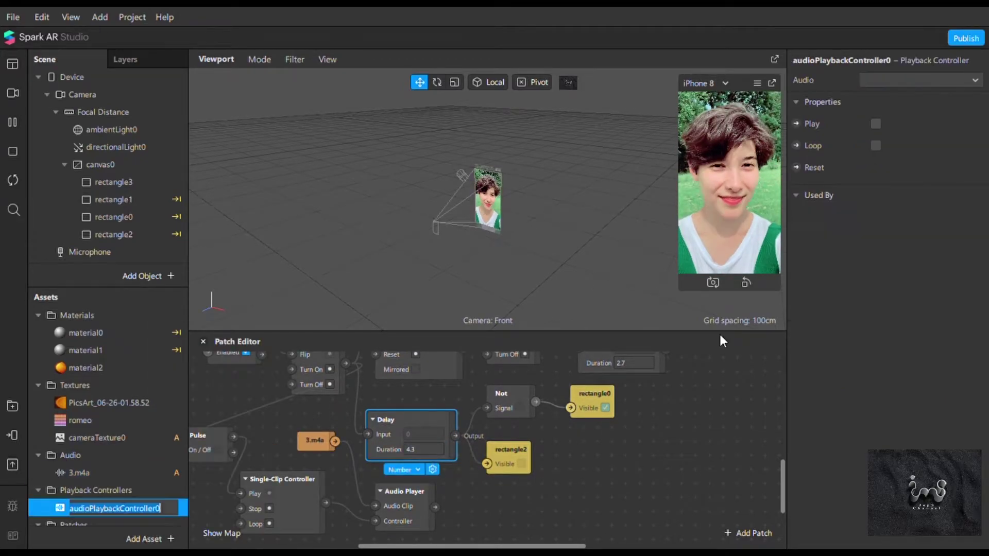
pyautogui.click(904, 88)
pyautogui.click(904, 101)
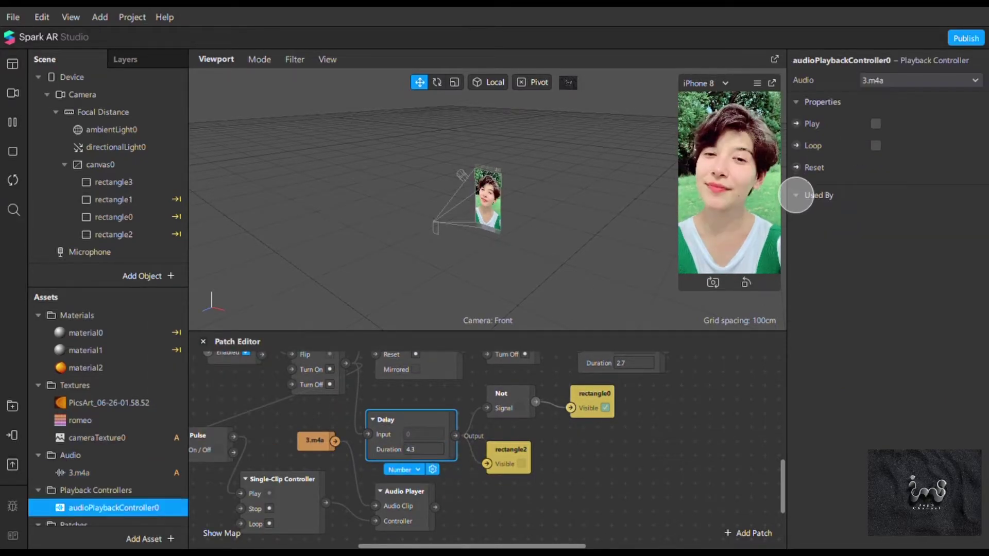
pyautogui.click(797, 168)
pyautogui.moveTo(506, 487); pyautogui.dragTo(234, 407)
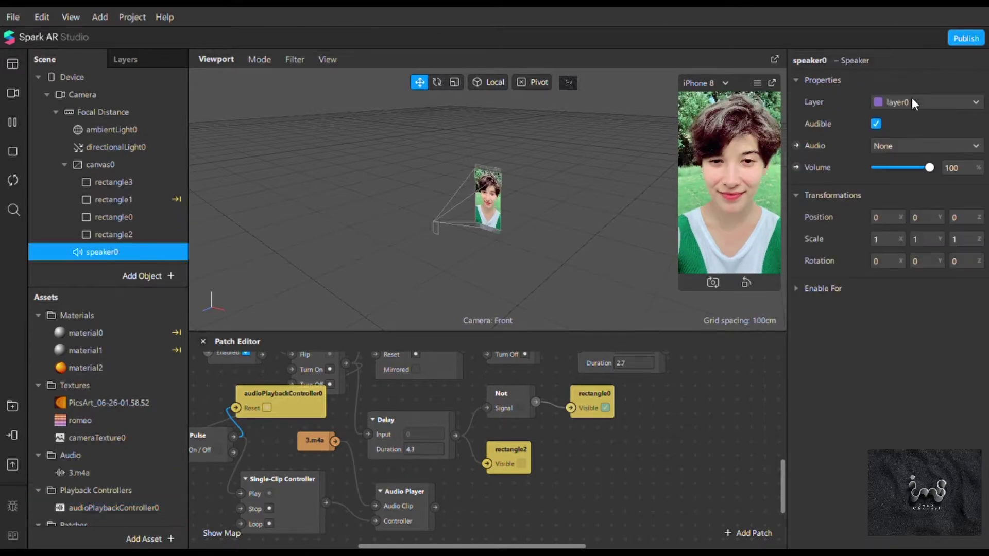
# Set speaker0's audio source to audioPlaybackController0 and expose its Audio property as a patch
pyautogui.click(903, 150)
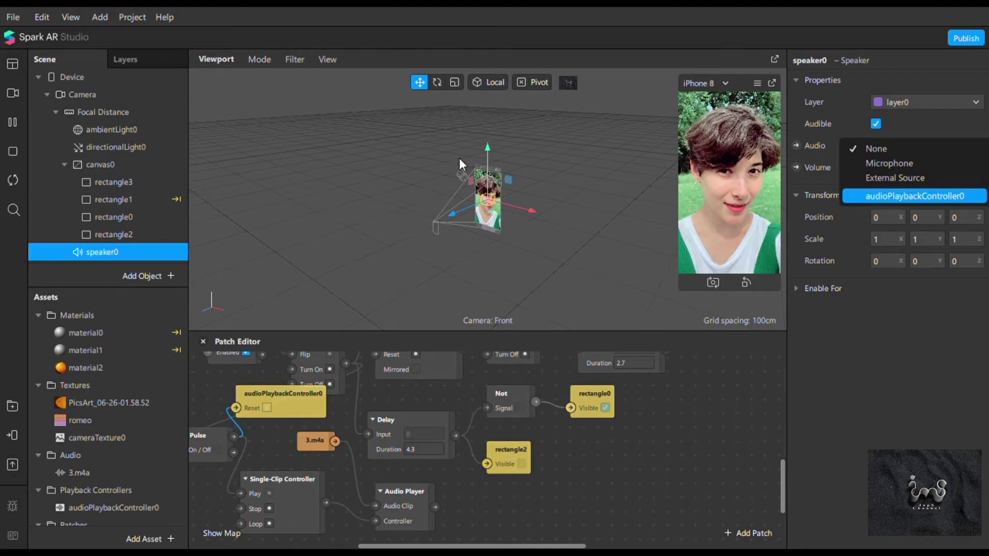
pyautogui.click(904, 196)
pyautogui.click(796, 146)
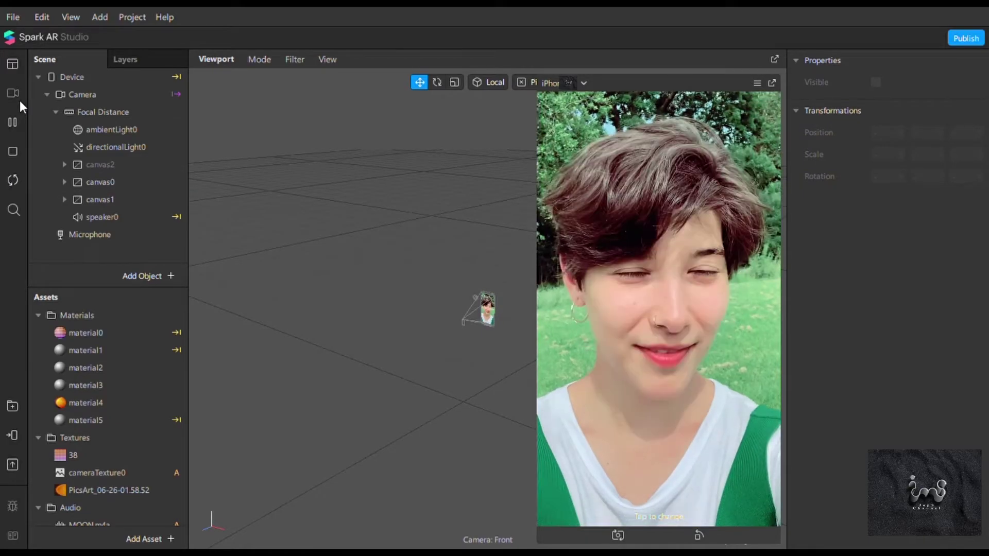
# Test the filter on the 0:04 simulation video of the long-haired woman and restart the preview
pyautogui.click(15, 95)
pyautogui.click(133, 299)
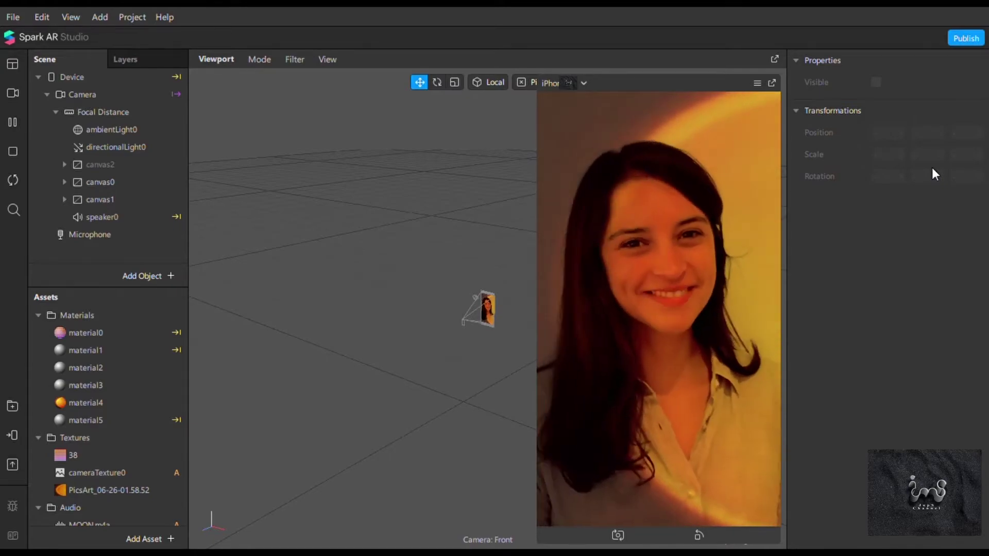
pyautogui.click(13, 181)
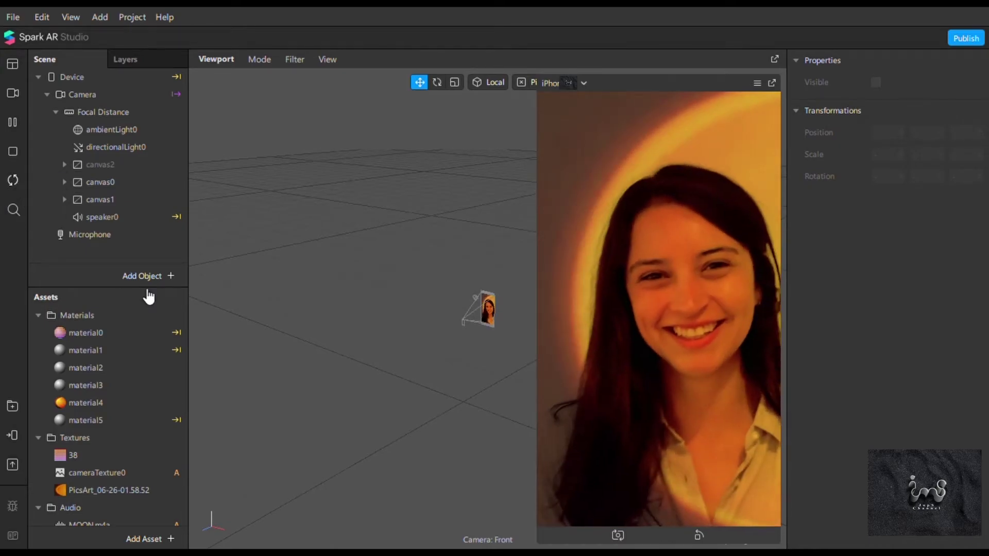
# Switch to the simulation video of the woman in a grey T-shirt, trigger the tap effect and restart the preview
pyautogui.click(13, 92)
pyautogui.click(162, 251)
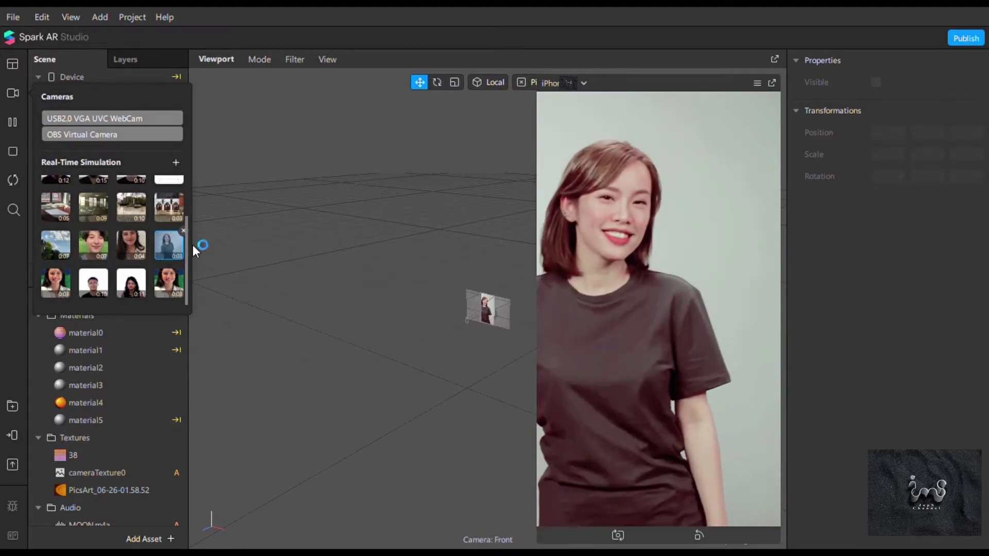
pyautogui.click(716, 161)
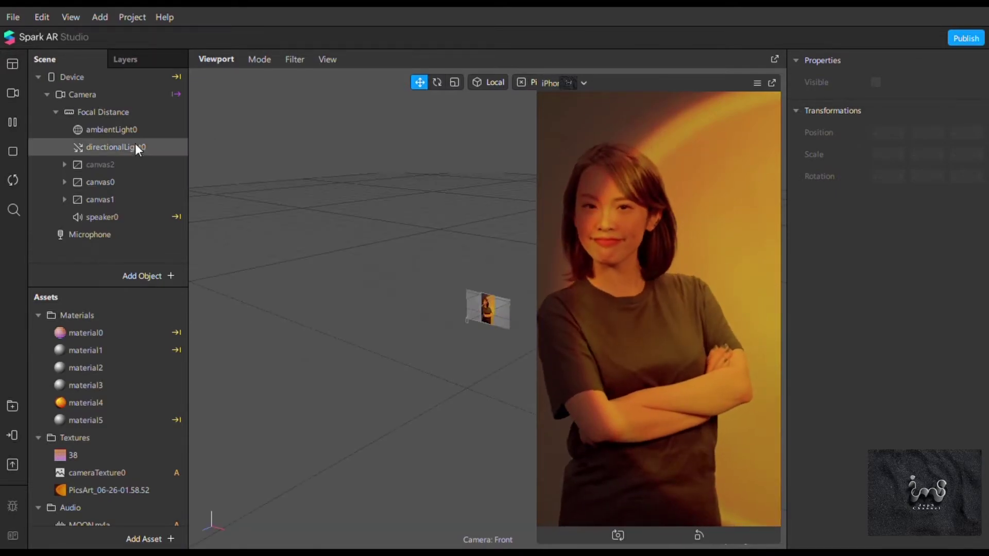
pyautogui.click(9, 186)
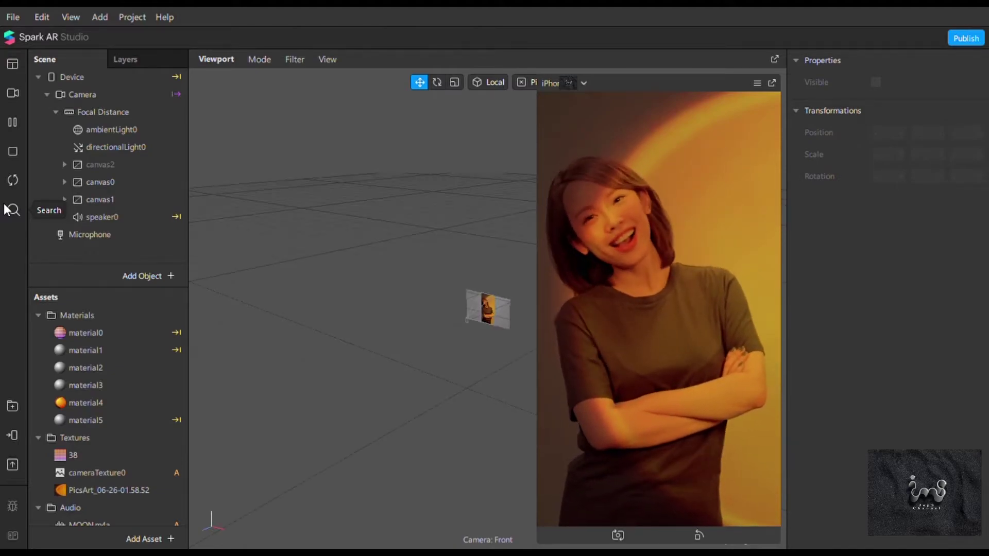
# Test the filter on the simulation videos of the woman by the green brick wall and the first 0:13 man, restarting the preview
pyautogui.click(12, 93)
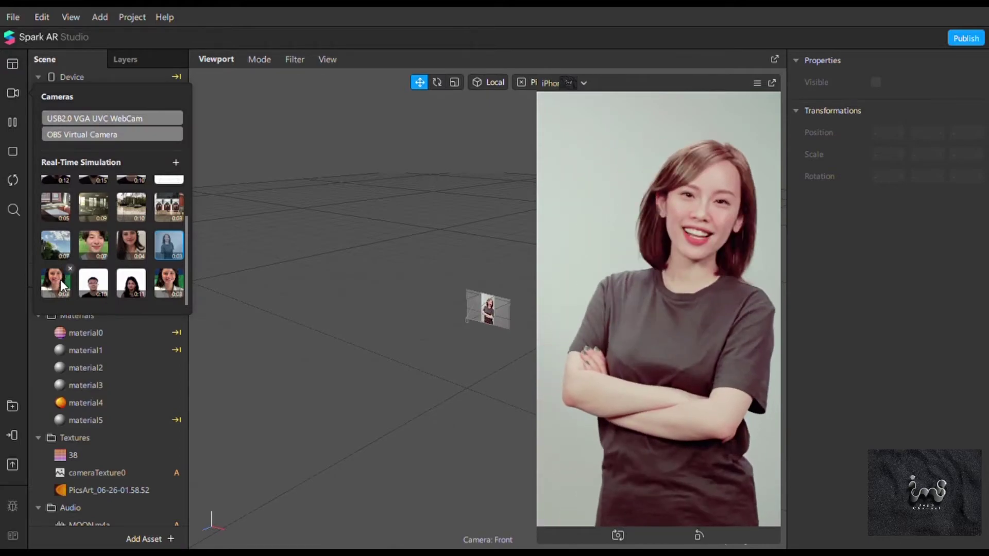
pyautogui.click(55, 283)
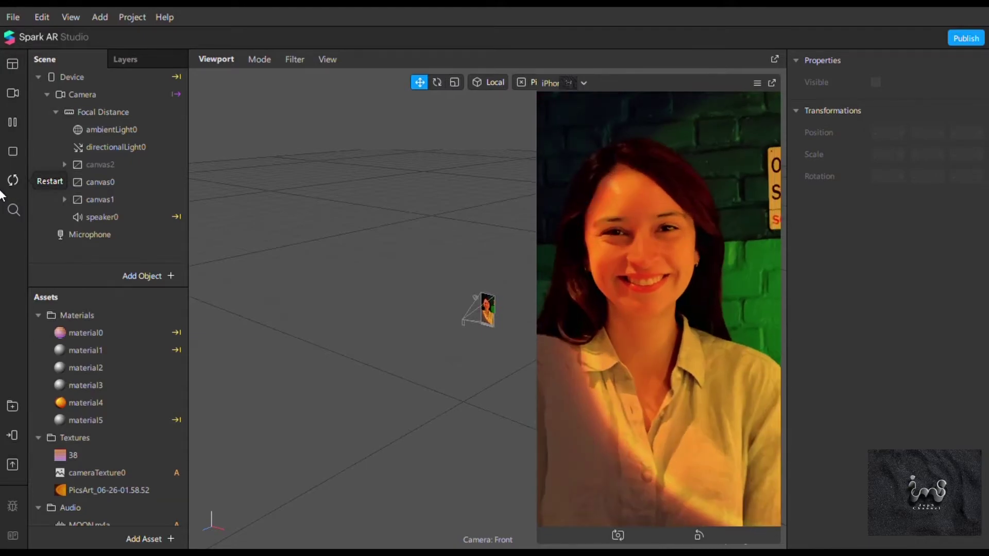
pyautogui.click(13, 92)
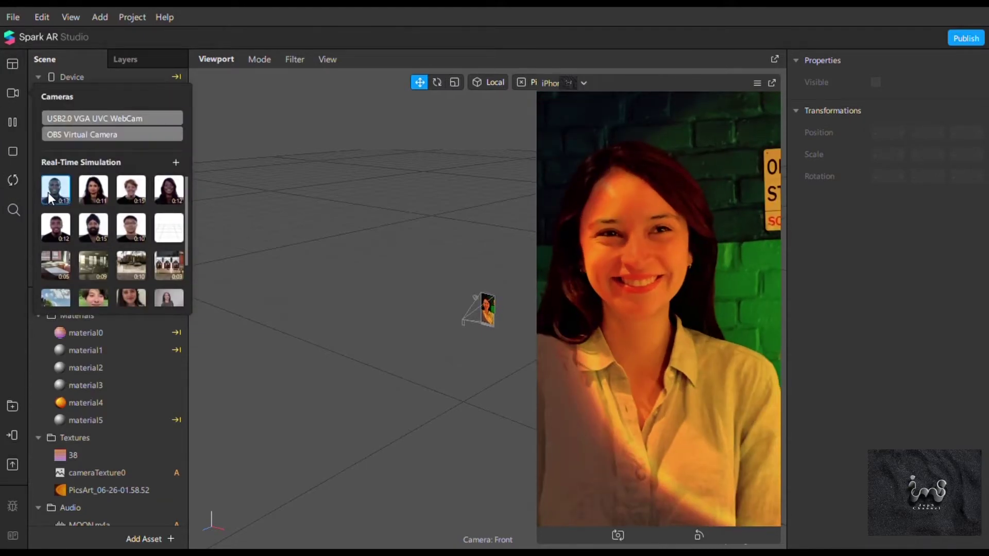
pyautogui.click(48, 193)
pyautogui.click(14, 176)
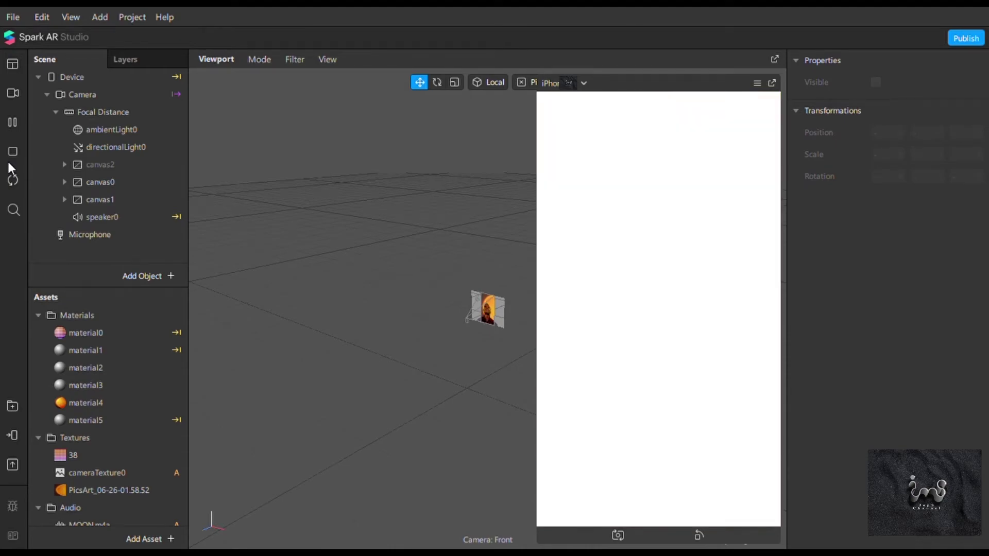
# Test the filter on the 0:11 simulation video of the woman with red earrings and restart the preview
pyautogui.click(10, 95)
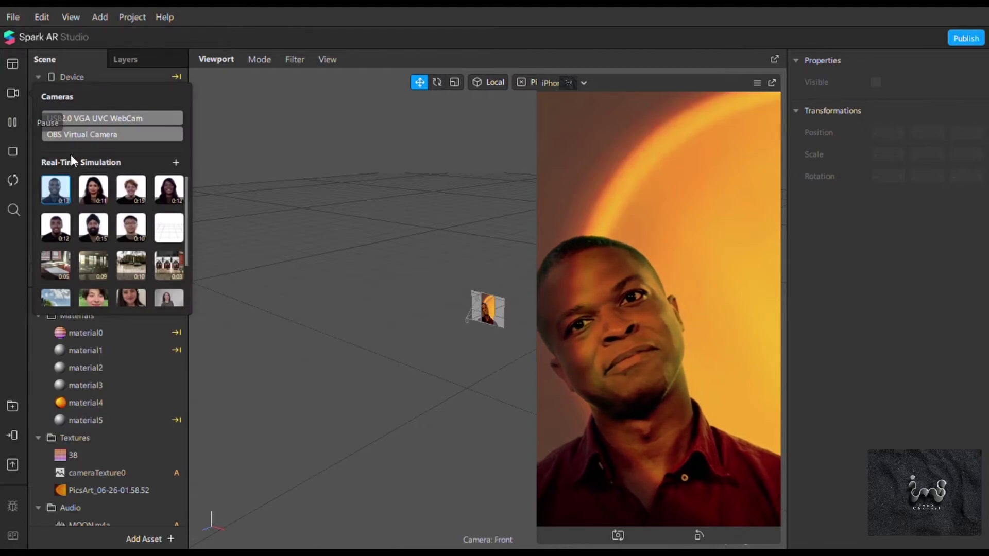
pyautogui.click(87, 194)
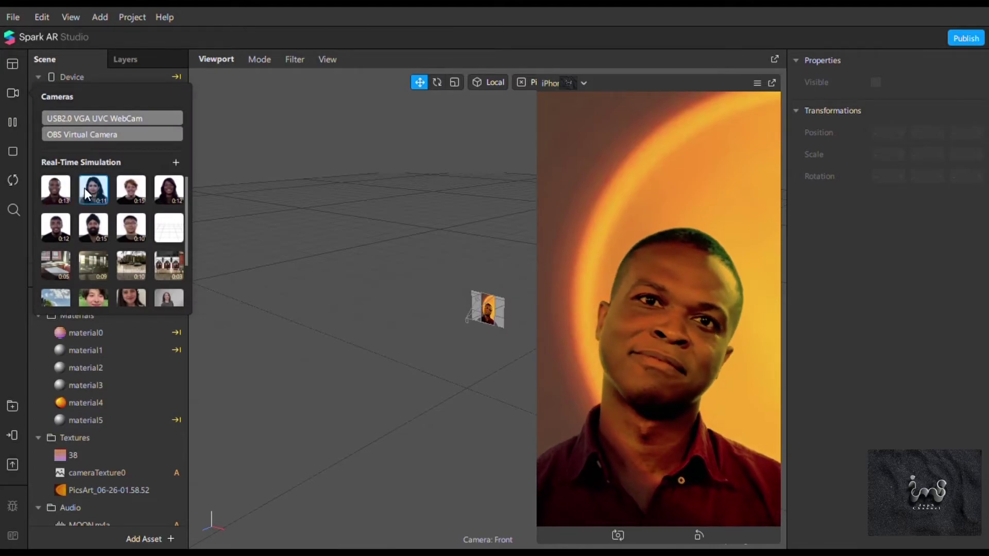
pyautogui.click(13, 182)
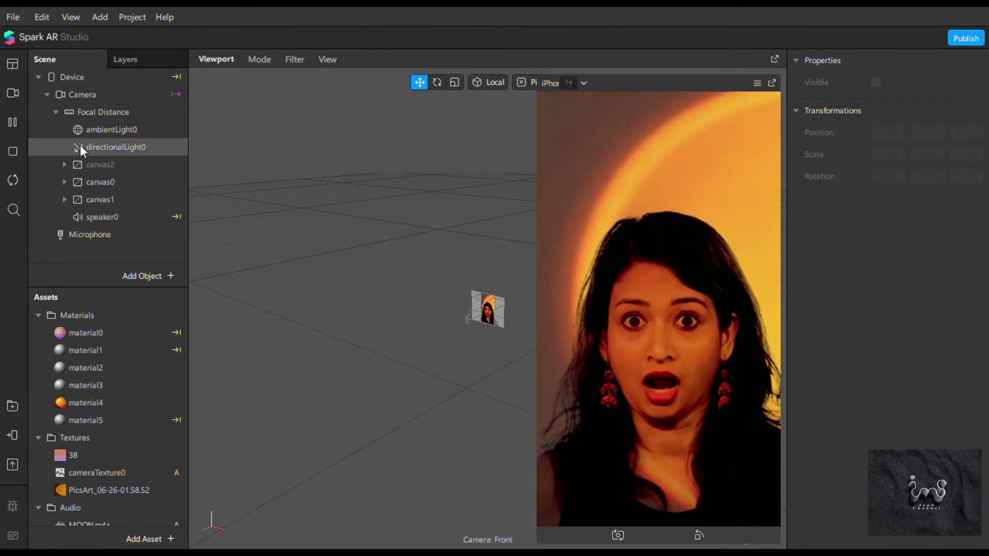
pyautogui.click(14, 181)
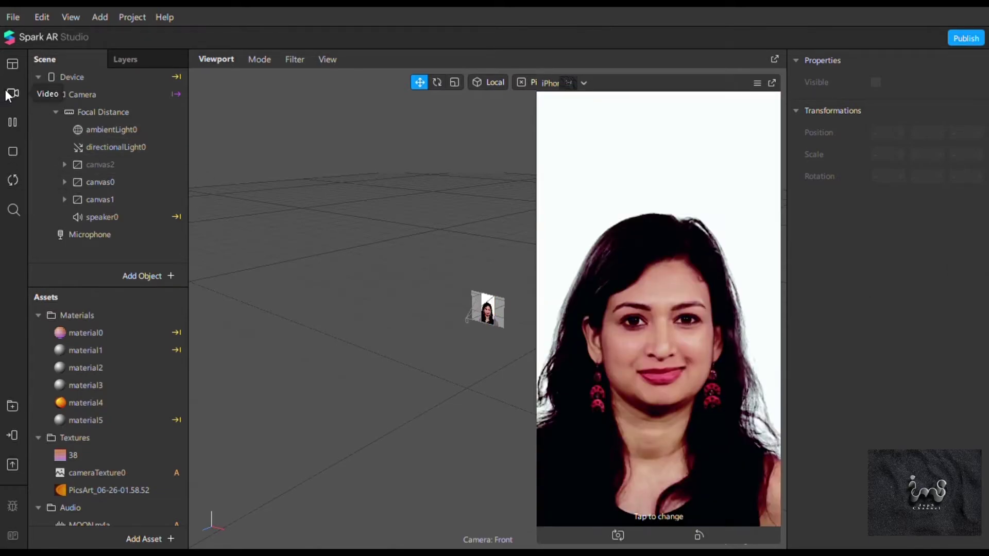
# Switch to the 0:12 simulation video of the long-haired woman, trigger the tap effect and restart the preview
pyautogui.click(11, 94)
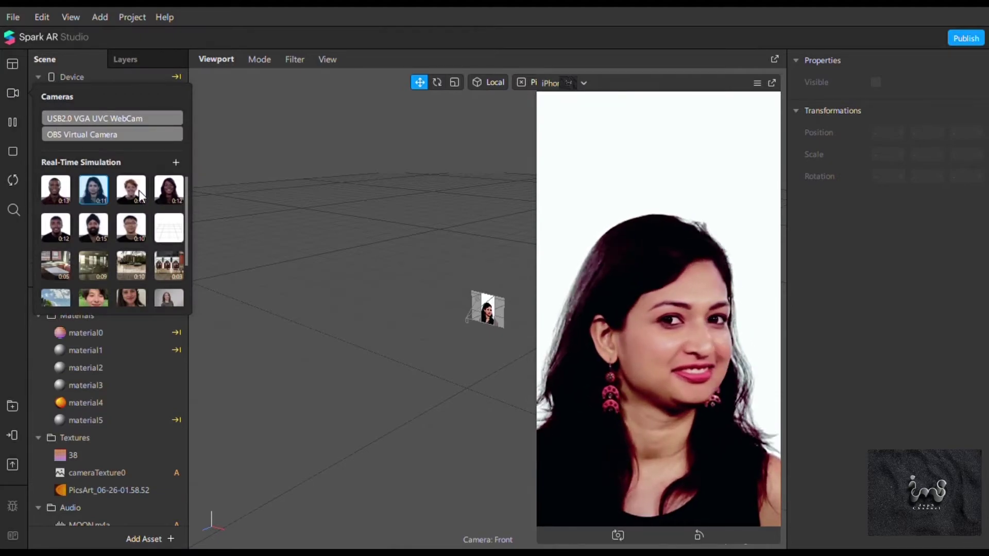
pyautogui.click(170, 192)
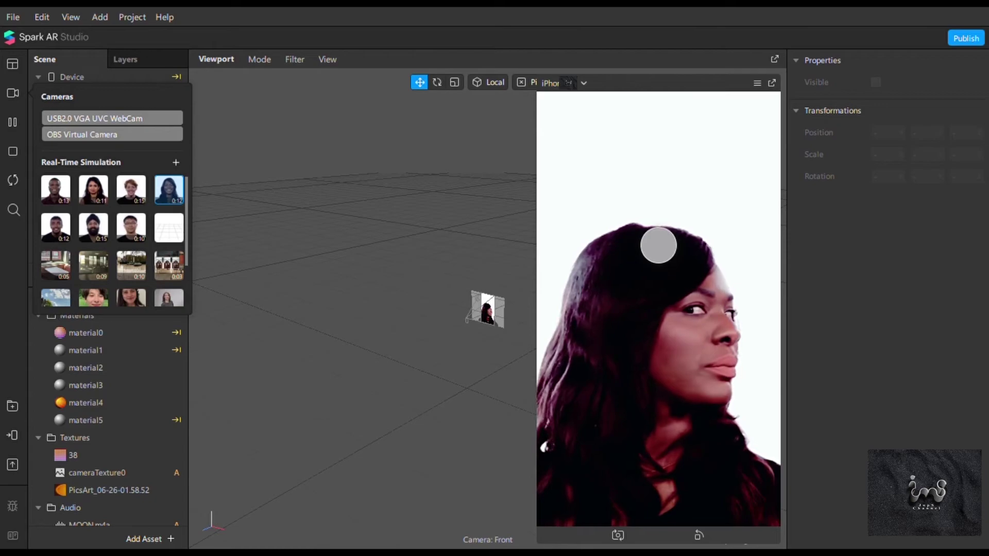
pyautogui.click(685, 267)
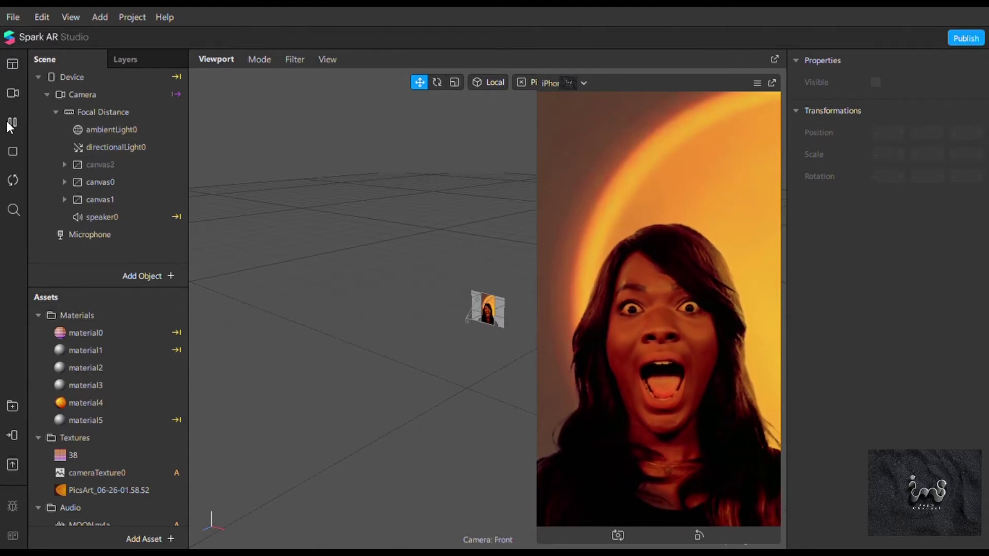
pyautogui.click(16, 181)
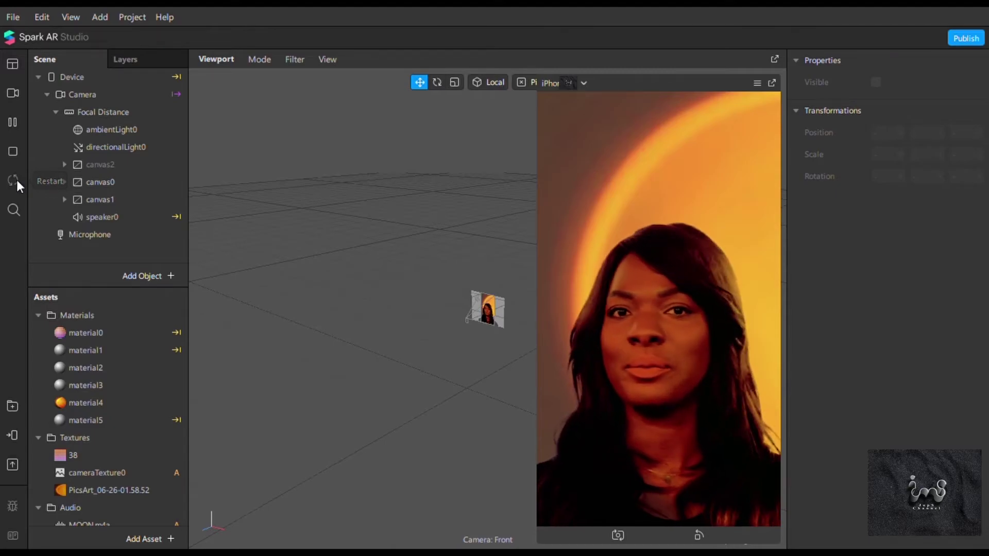
# Test the filter on the 0:12 simulation video of the short-haired man in black and restart the preview
pyautogui.click(10, 95)
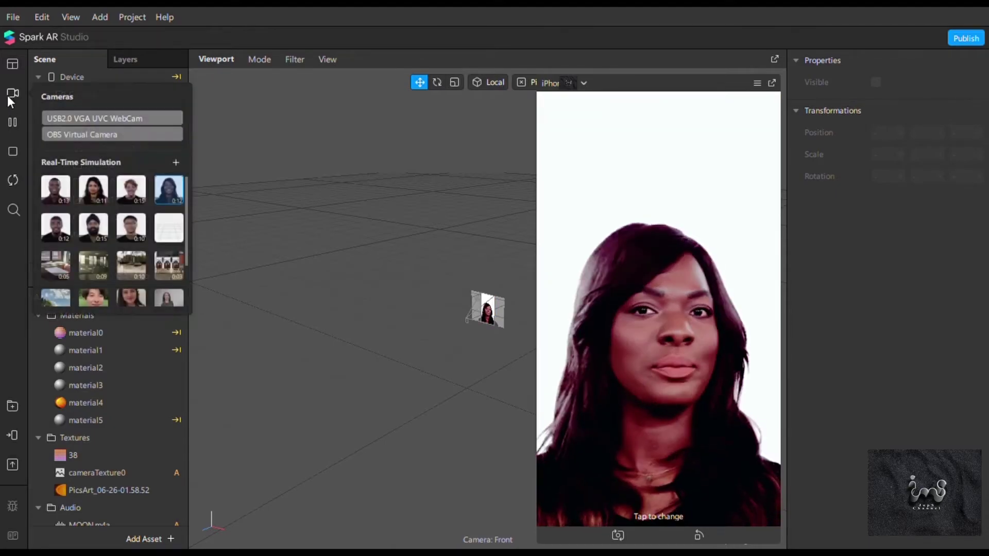
pyautogui.click(57, 228)
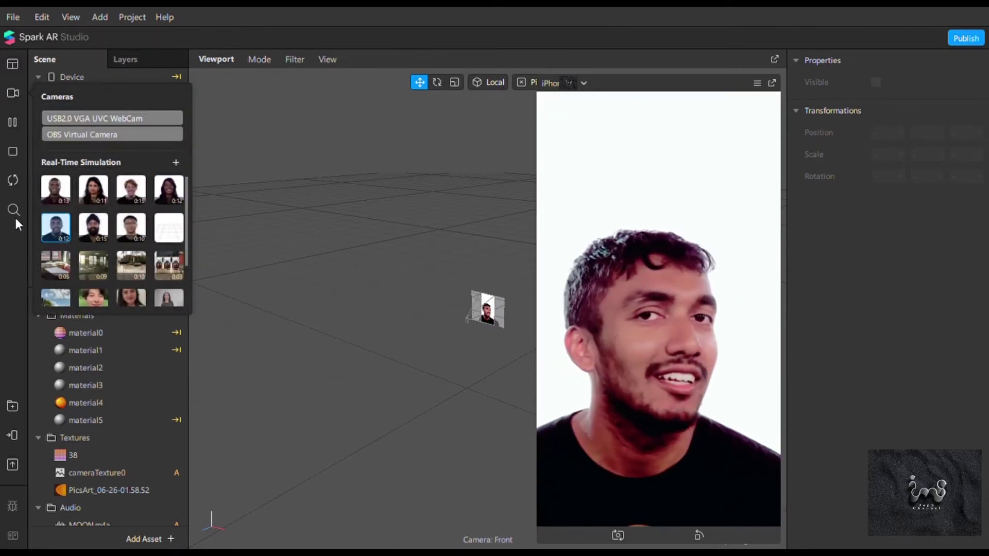
pyautogui.click(10, 184)
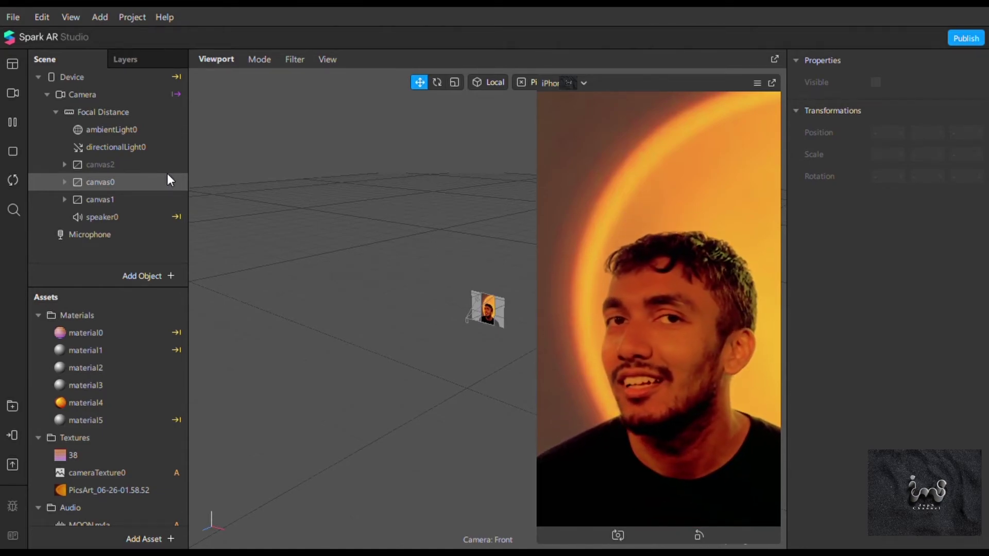
pyautogui.click(13, 184)
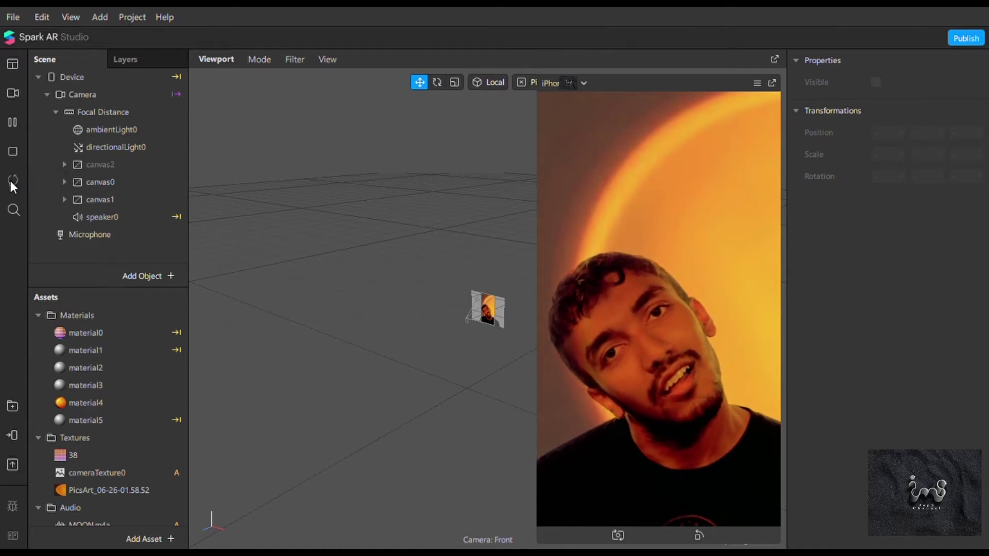
# Switch to the simulation video of the man in the turban, trigger the tap effect and restart the preview
pyautogui.click(10, 95)
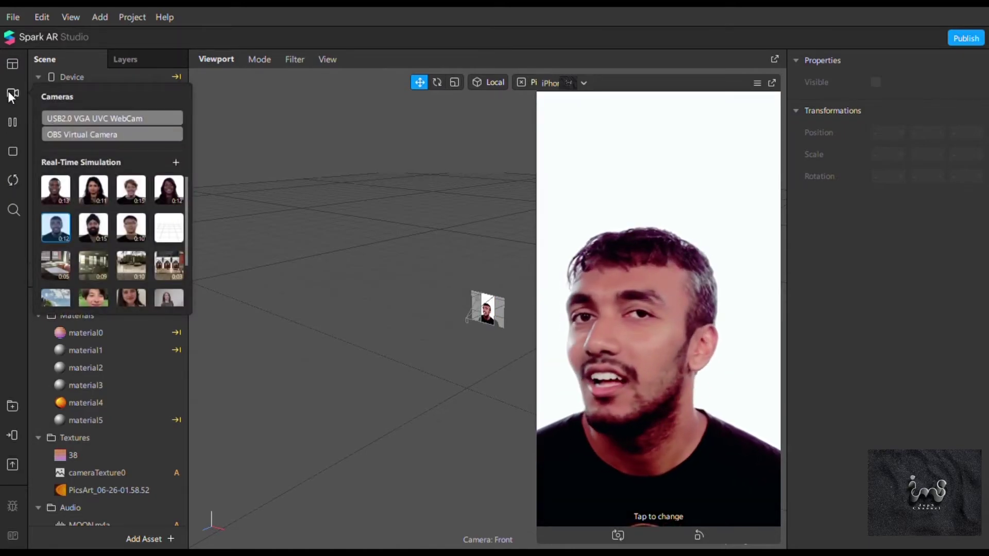
pyautogui.click(98, 235)
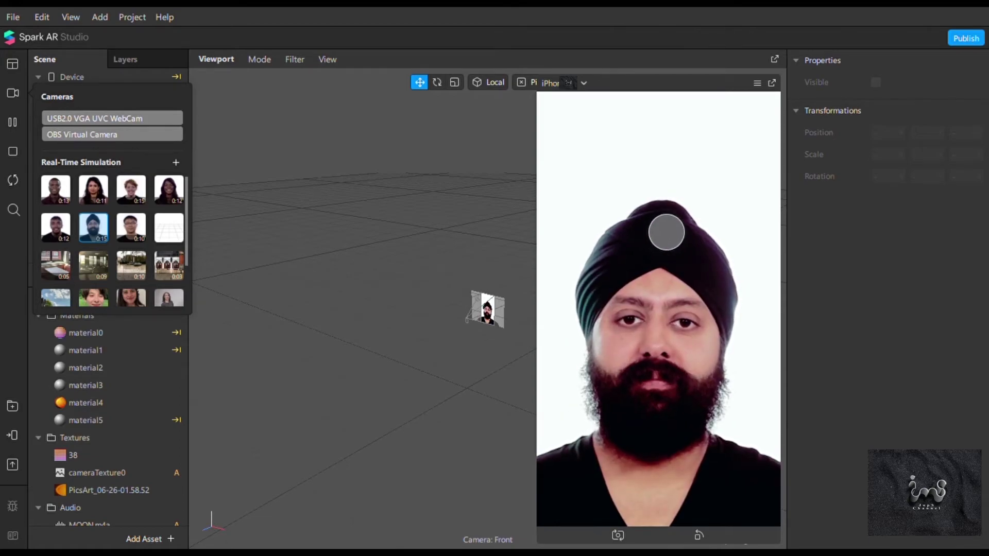
pyautogui.click(667, 232)
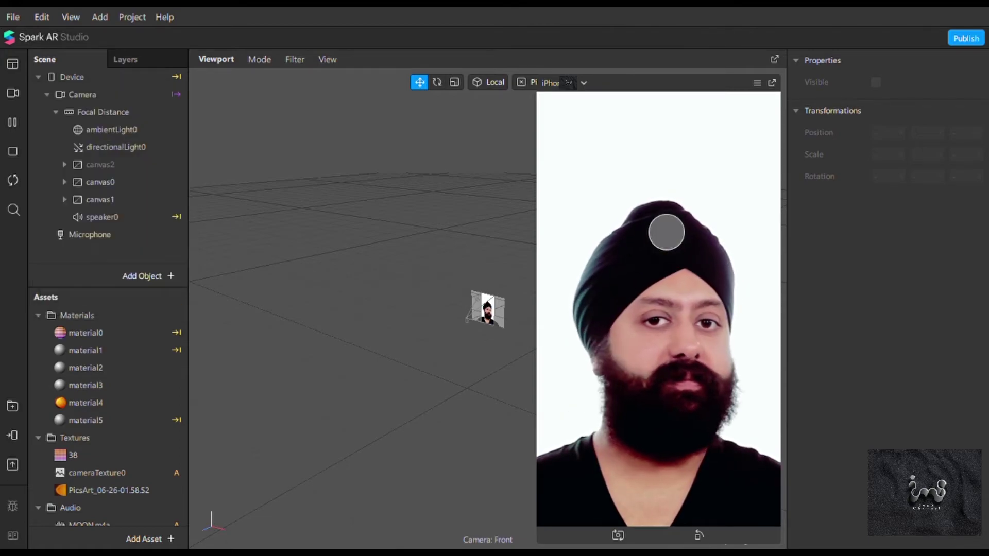
pyautogui.click(1, 189)
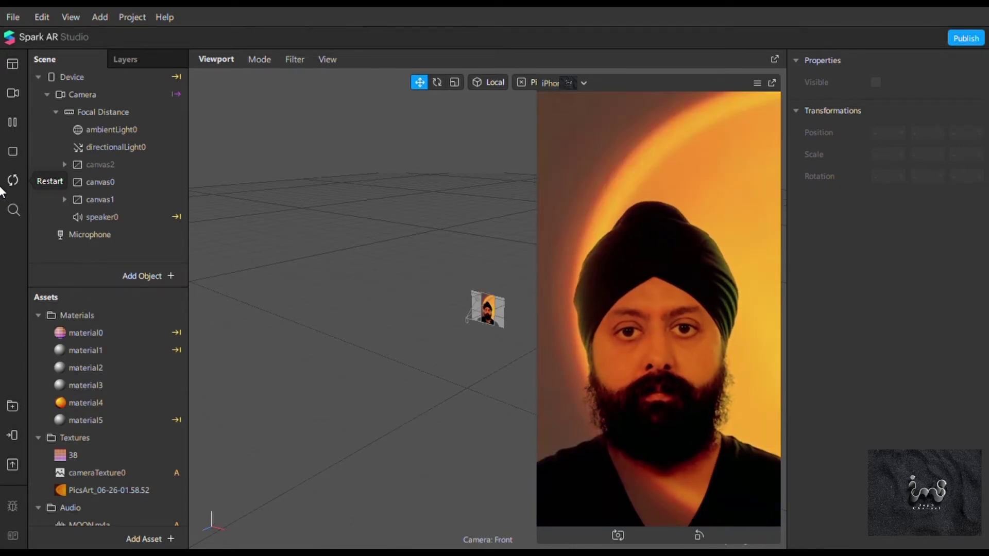
pyautogui.click(13, 180)
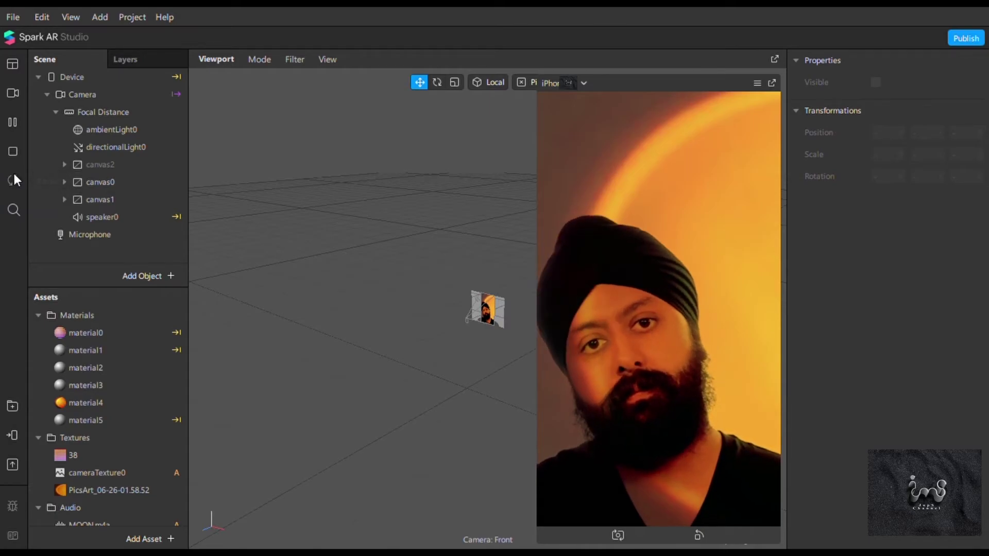
# Test the filter on the grey T-shirt woman's video and the last 0:03 simulation video, restarting the preview
pyautogui.click(9, 96)
pyautogui.scroll(-4, 95, 293)
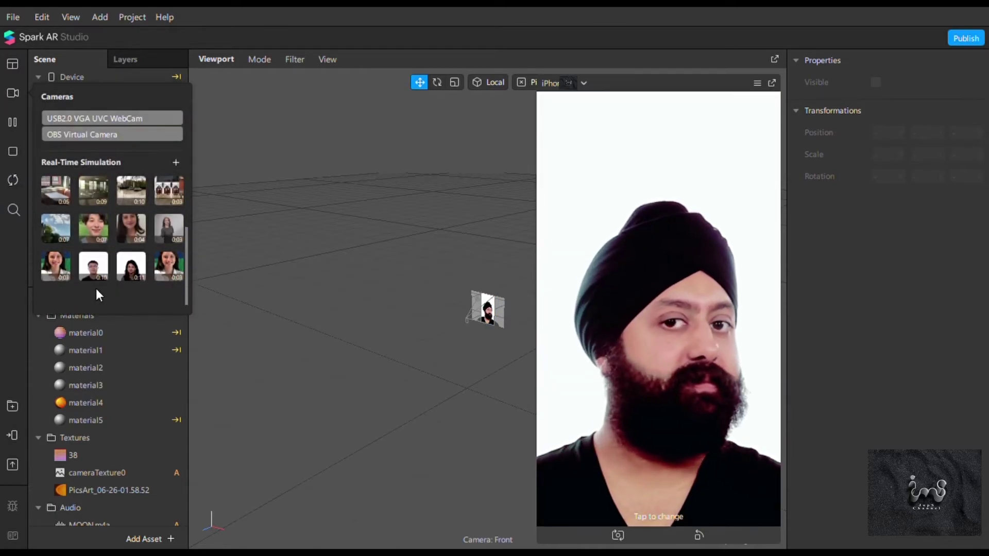
pyautogui.click(171, 243)
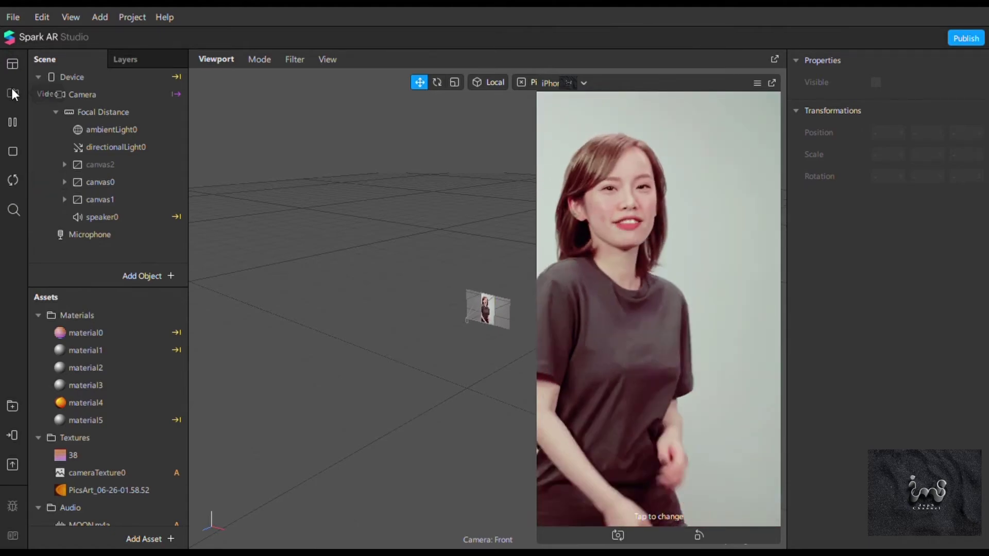
pyautogui.click(12, 92)
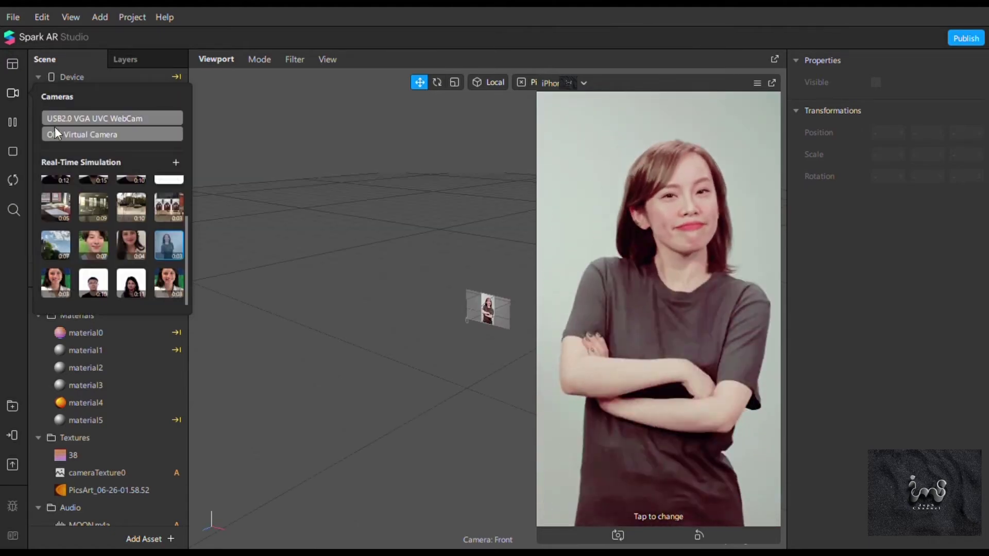
pyautogui.click(164, 283)
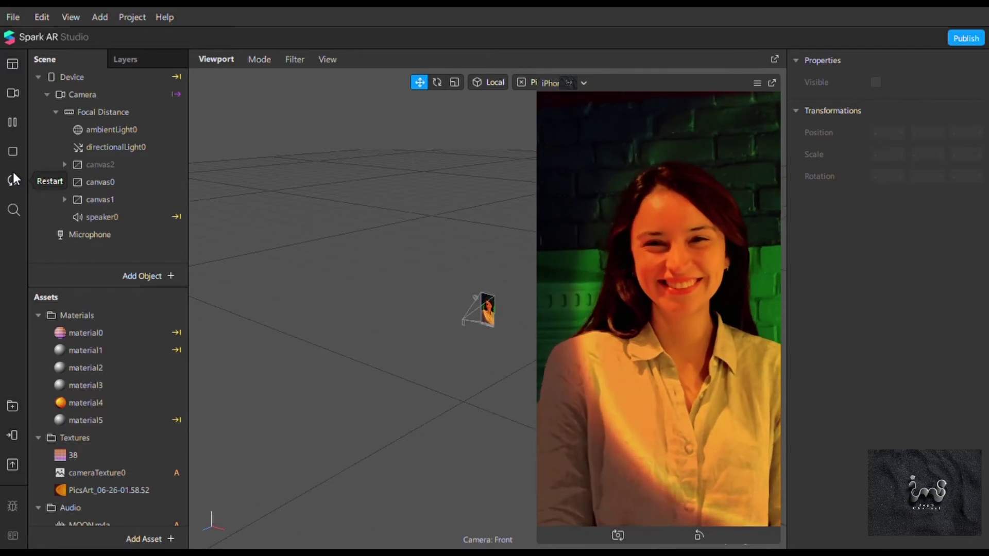
pyautogui.click(14, 179)
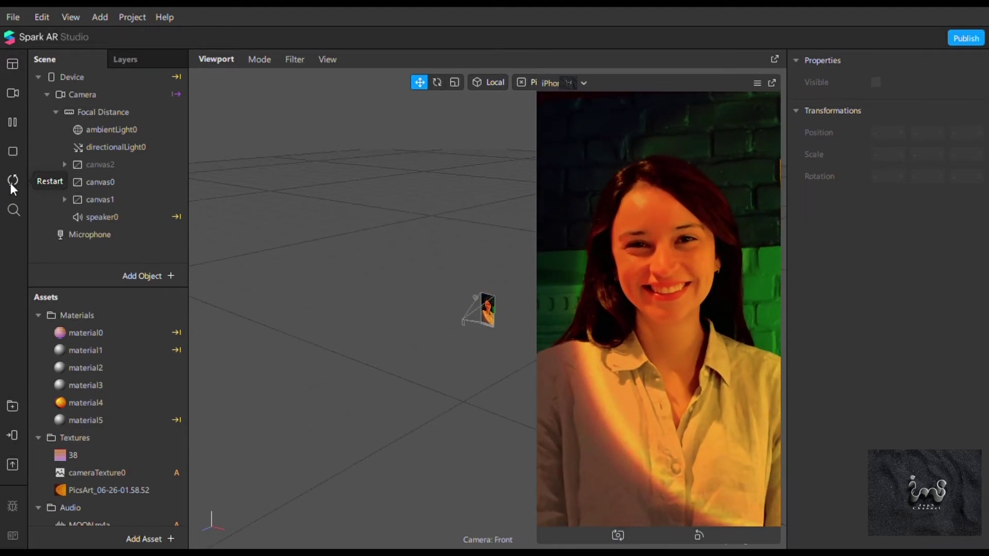
# Compare the filter's look on the added simulation videos of the woman with earrings and the man with glasses
pyautogui.click(5, 92)
pyautogui.click(132, 288)
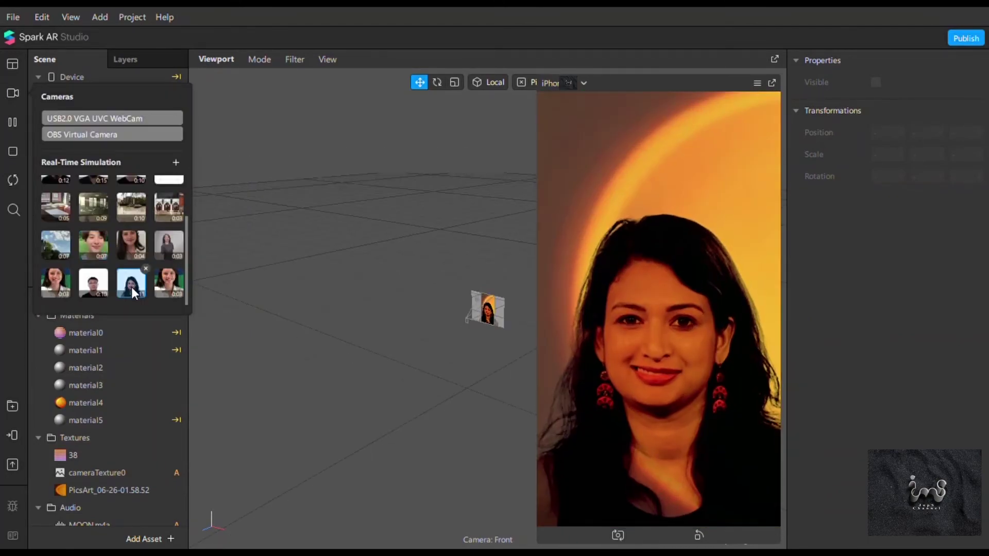
pyautogui.click(88, 282)
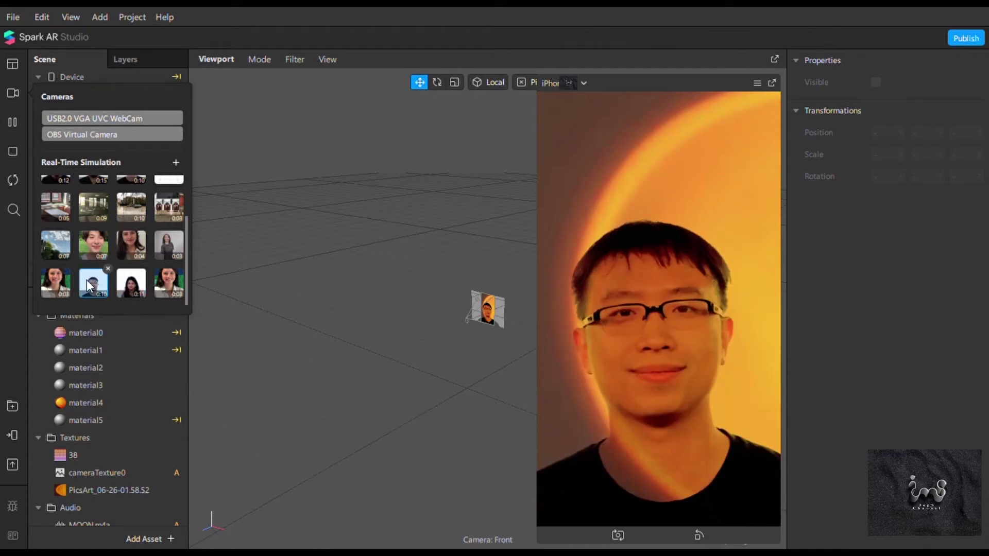
# Switch to the simulation video of the woman in the grey T-shirt and test the tap effect, restarting the preview between runs
pyautogui.click(171, 250)
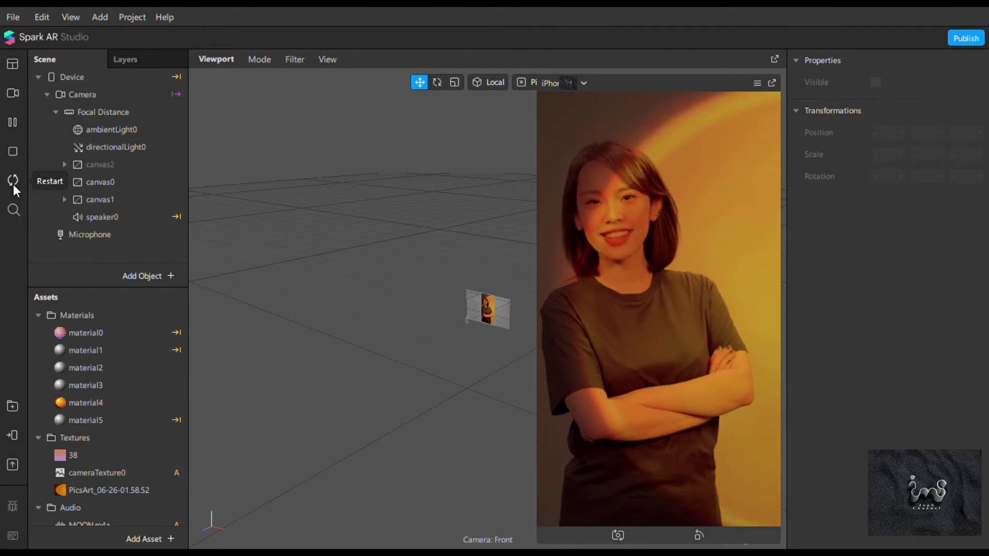
pyautogui.click(13, 181)
pyautogui.click(597, 192)
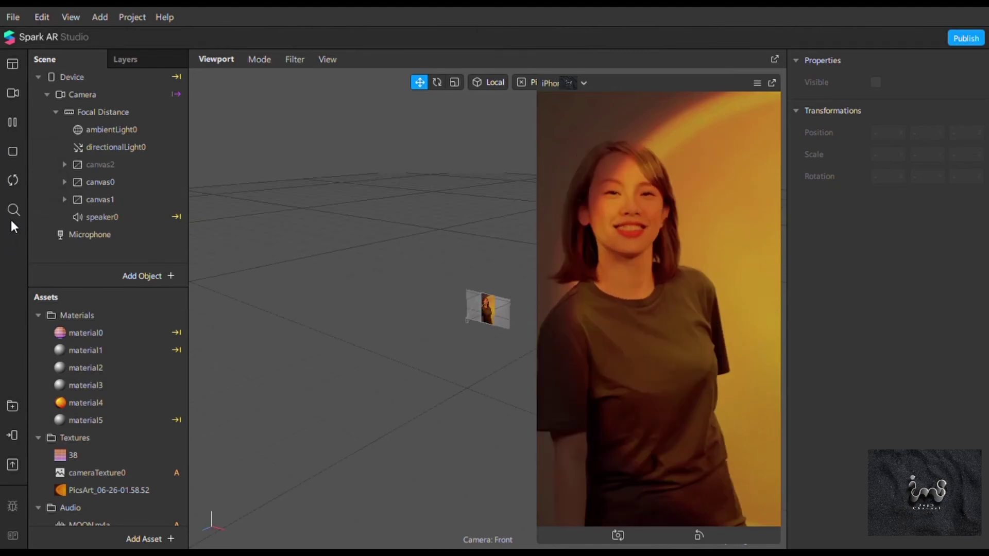
pyautogui.click(20, 182)
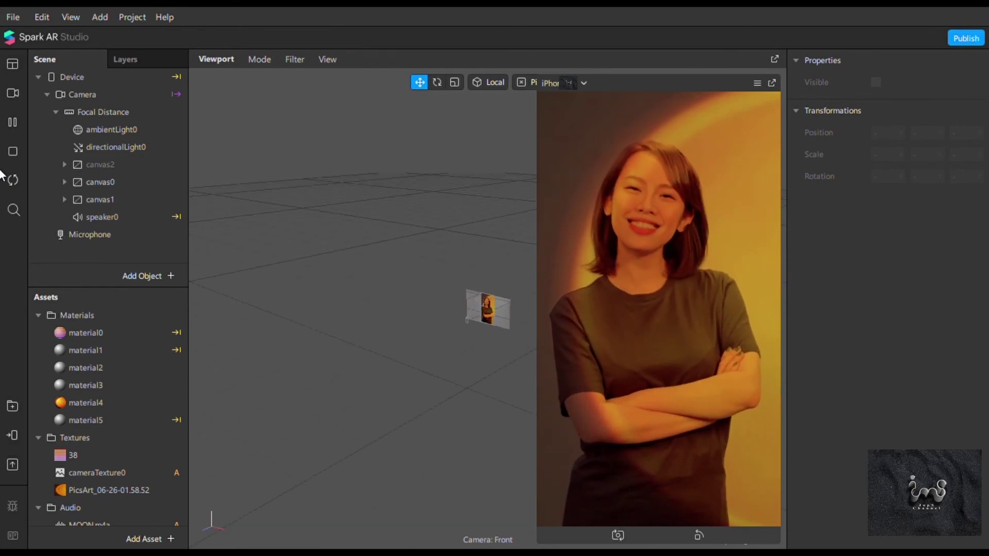
pyautogui.click(2, 190)
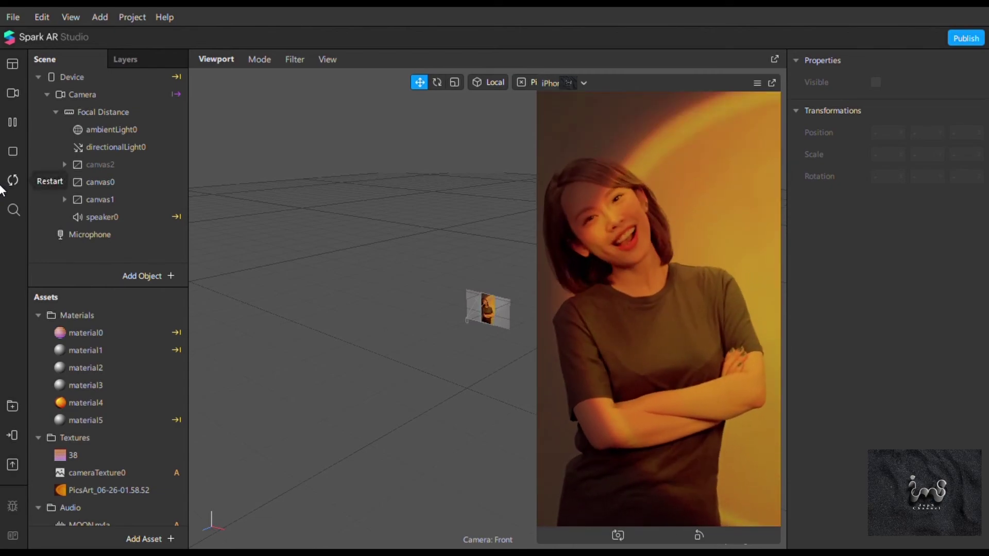
pyautogui.click(2, 190)
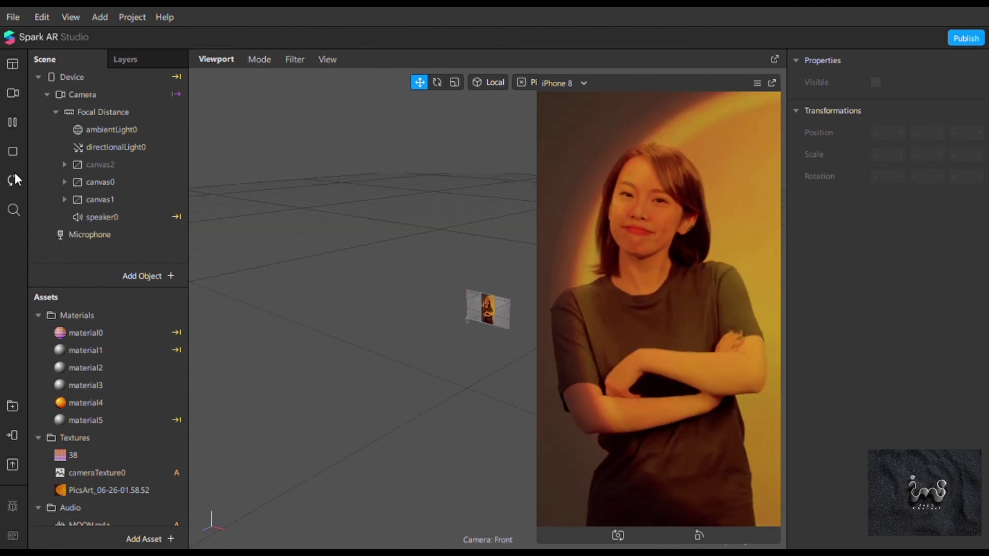
pyautogui.click(14, 175)
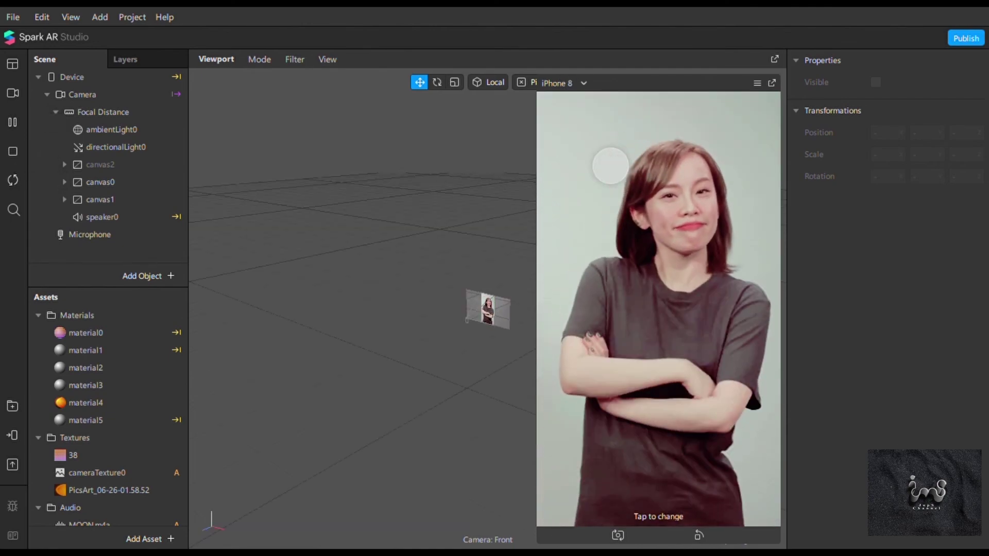